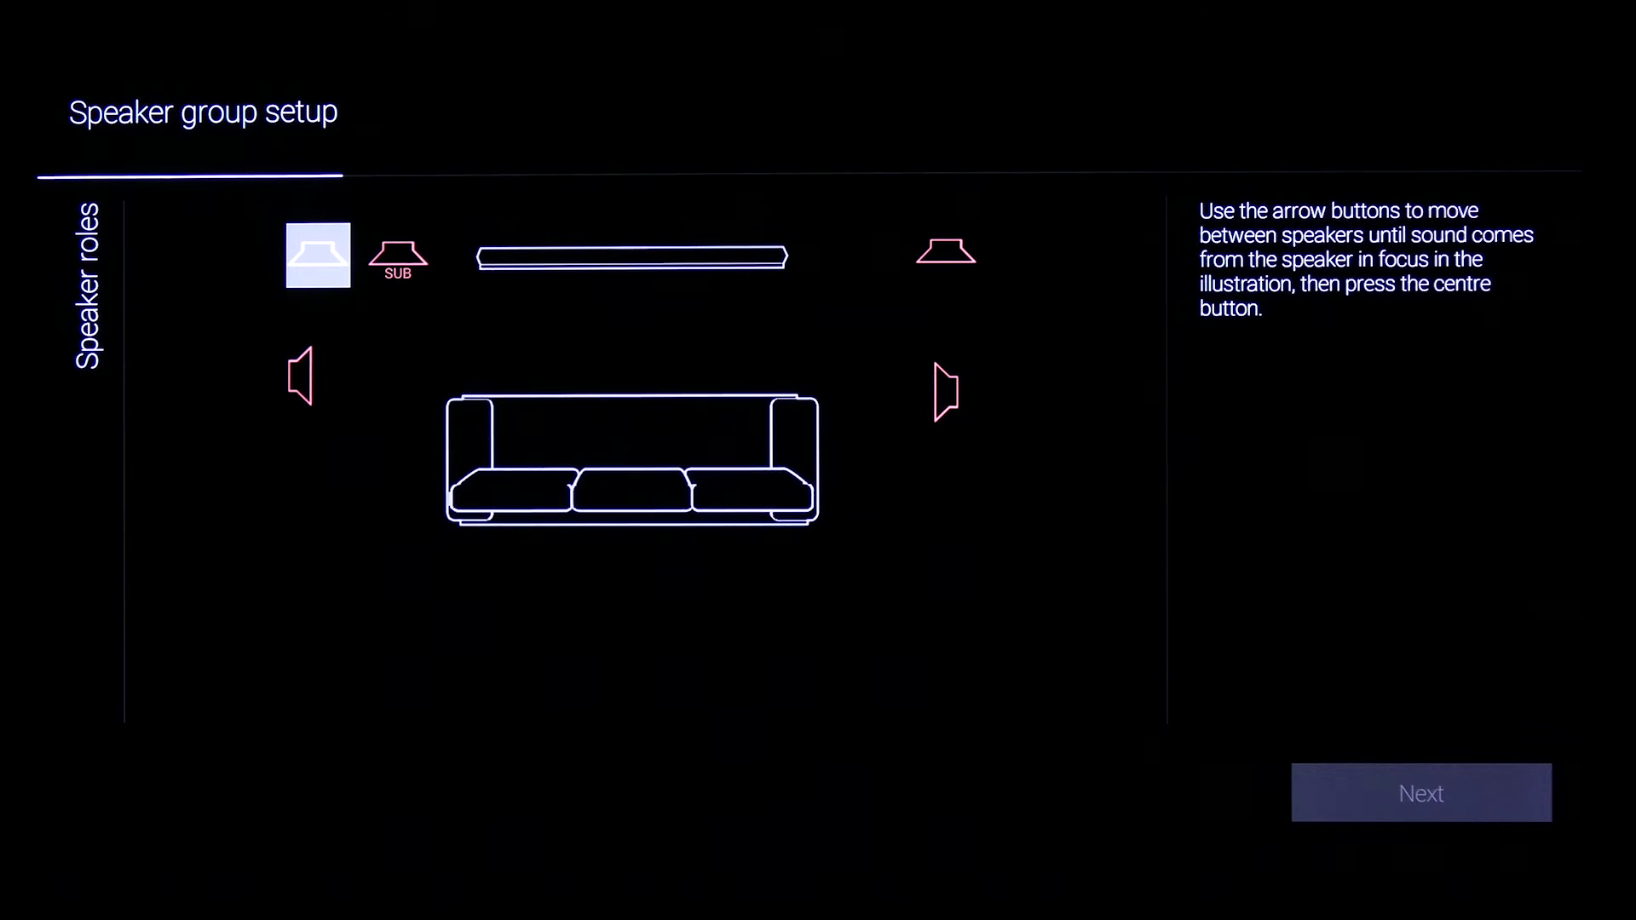
Confirm roles for front-left, front-right, both surround speakers and the SUB, then continue to calibration.
{"action": "key", "text": "Right"}
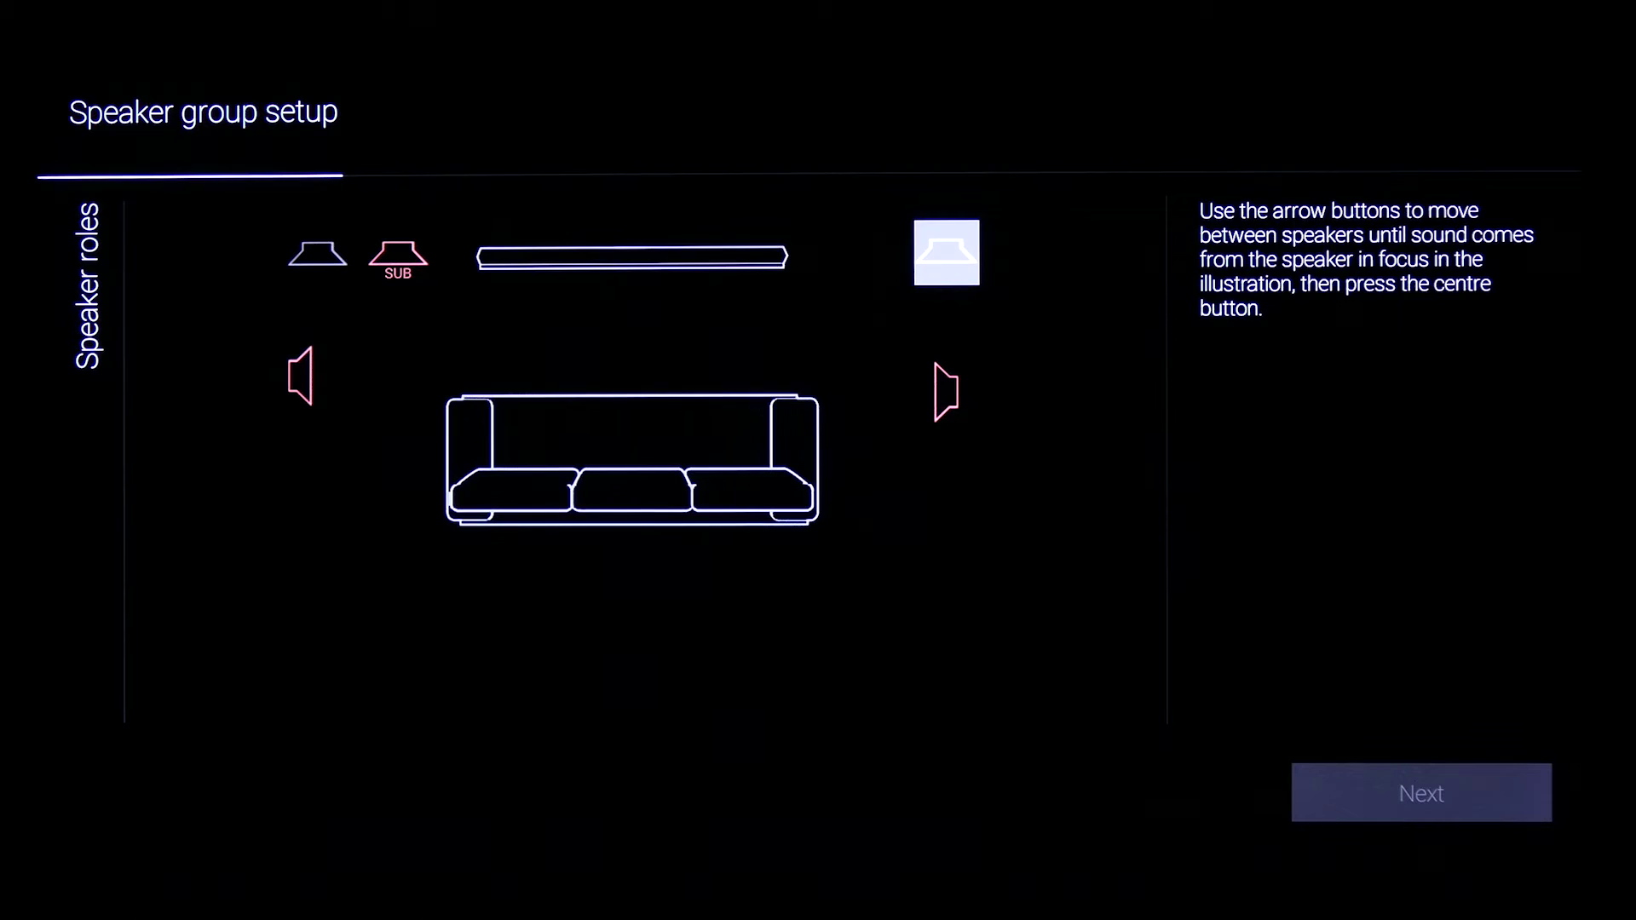
{"action": "key", "text": "Right"}
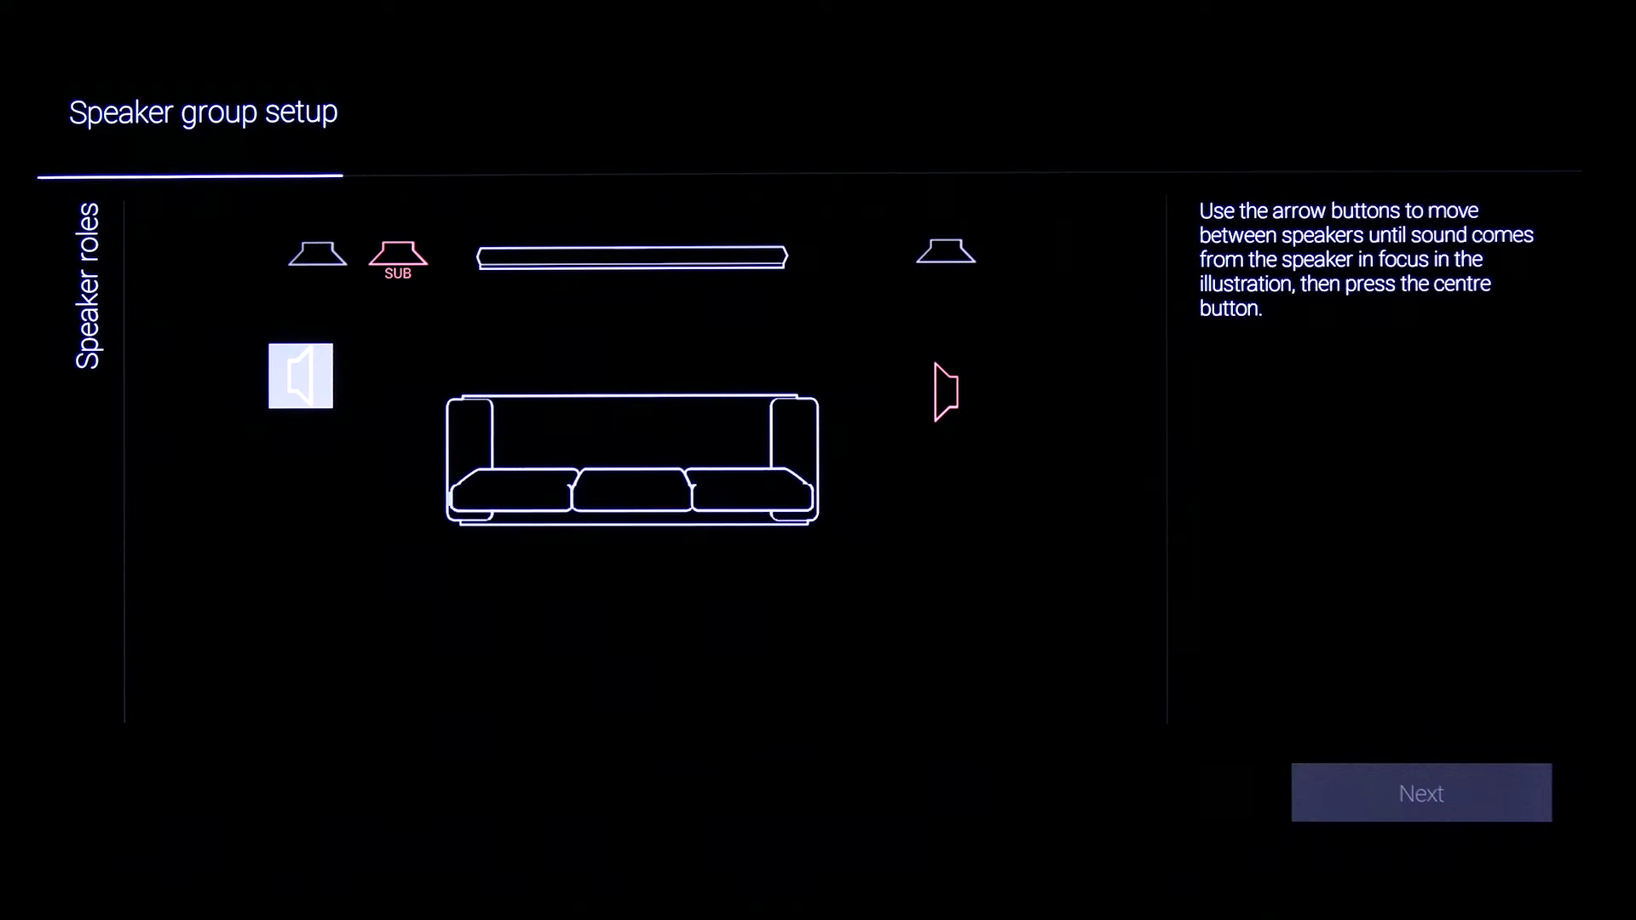
{"action": "key", "text": "Right"}
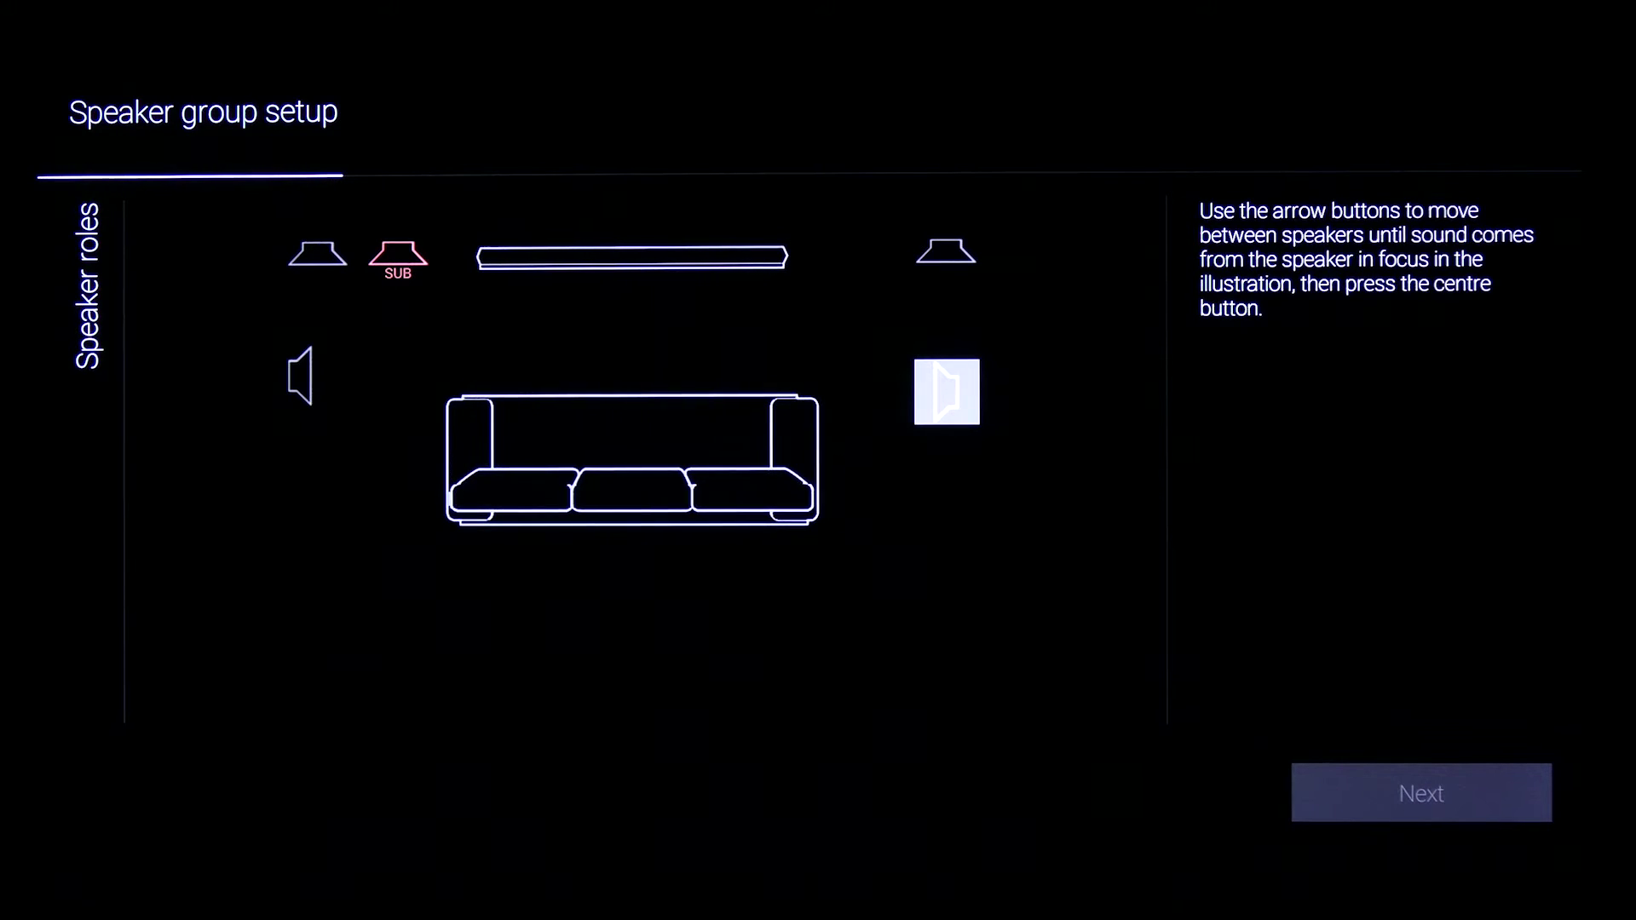
{"action": "key", "text": "Right"}
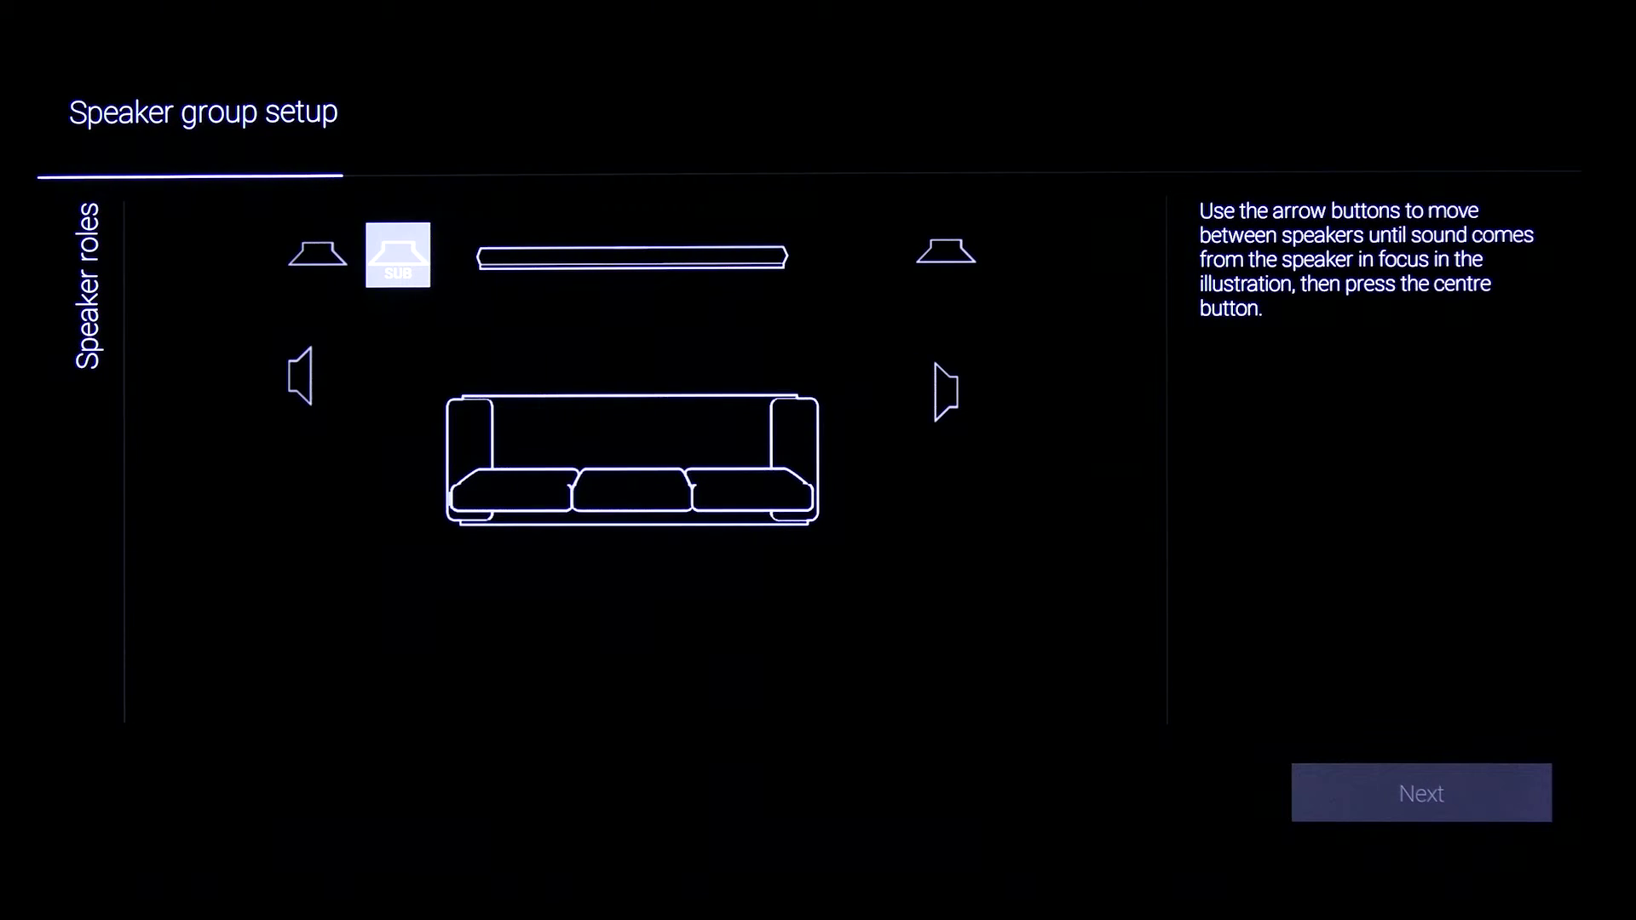
{"action": "key", "text": "Down"}
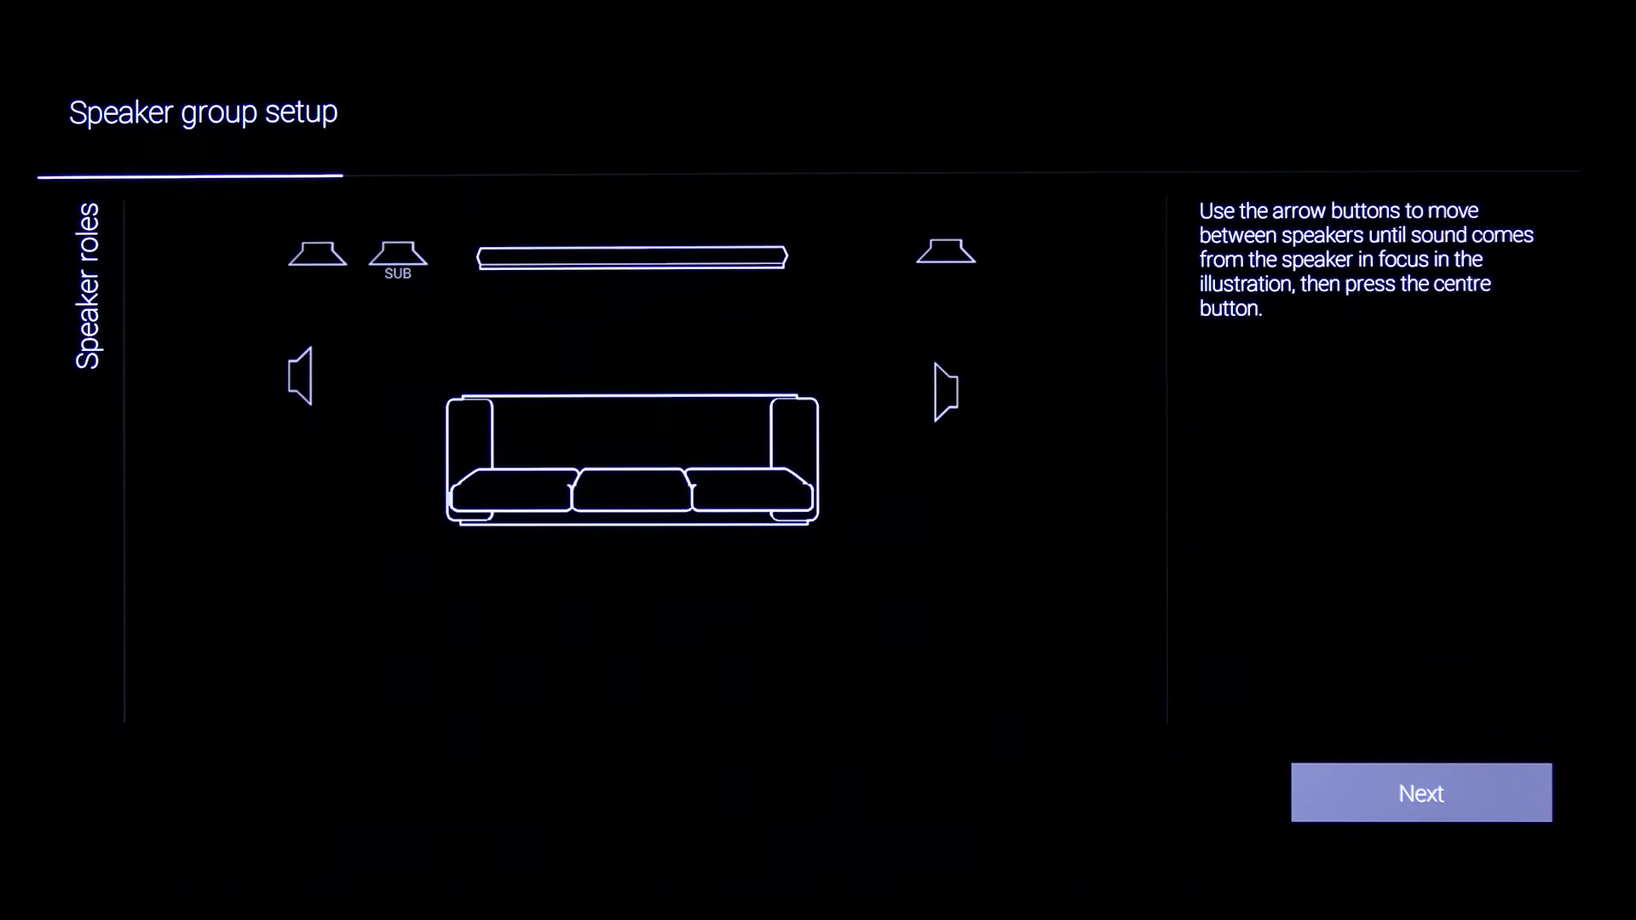
{"action": "key", "text": "Return"}
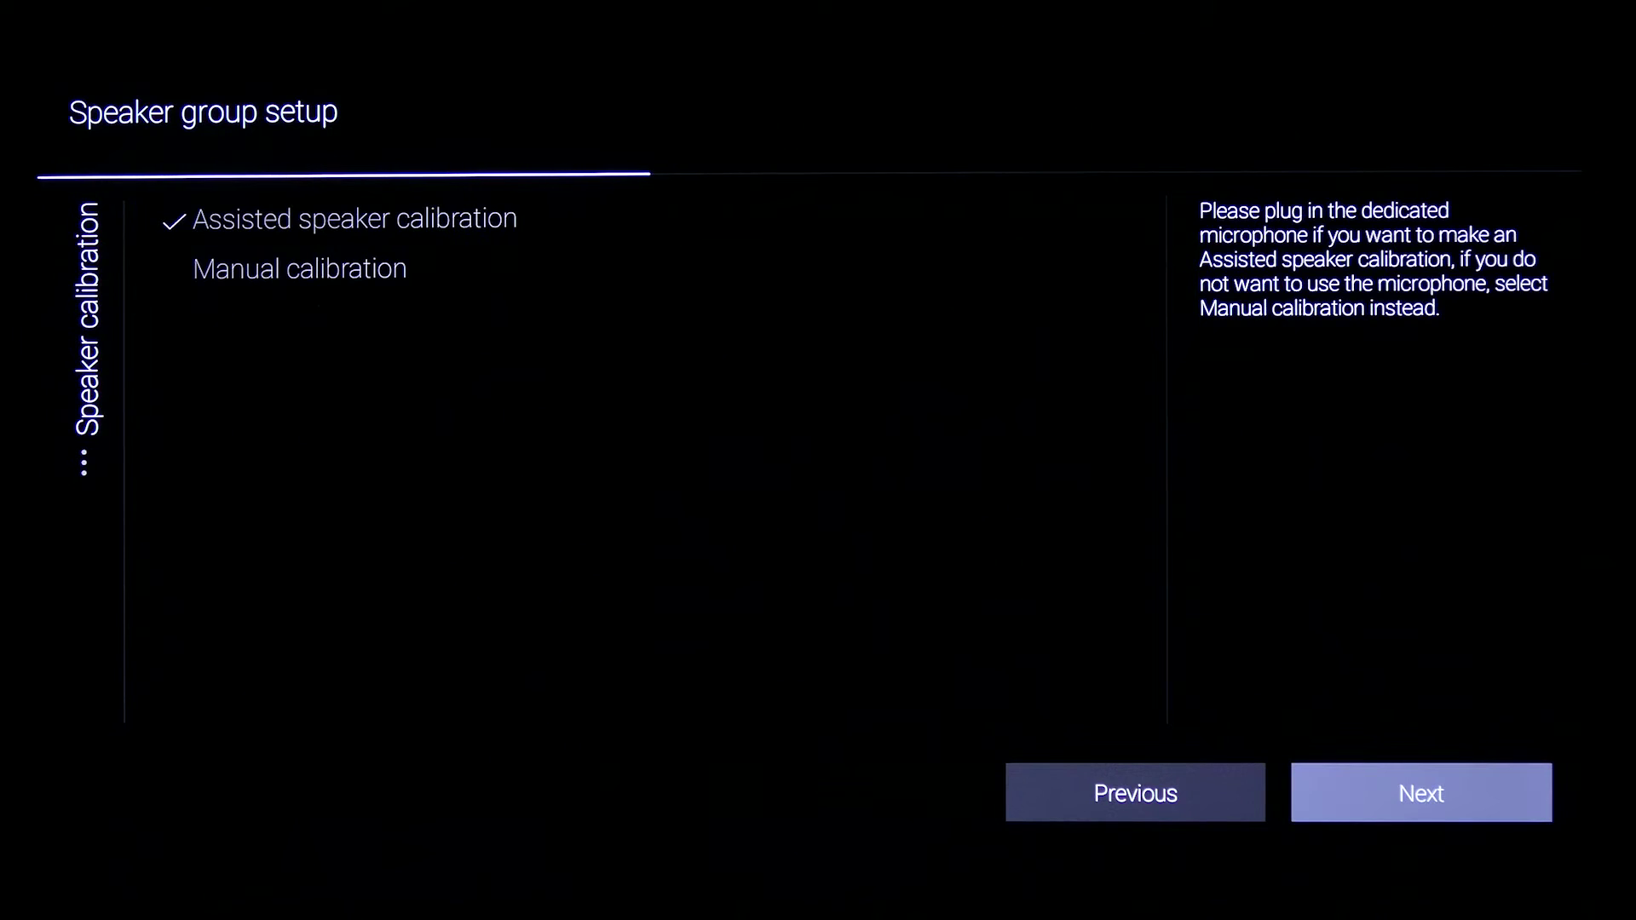
Proceed with Assisted speaker calibration and start the calibration measurement for the surround group.
{"action": "key", "text": "Return"}
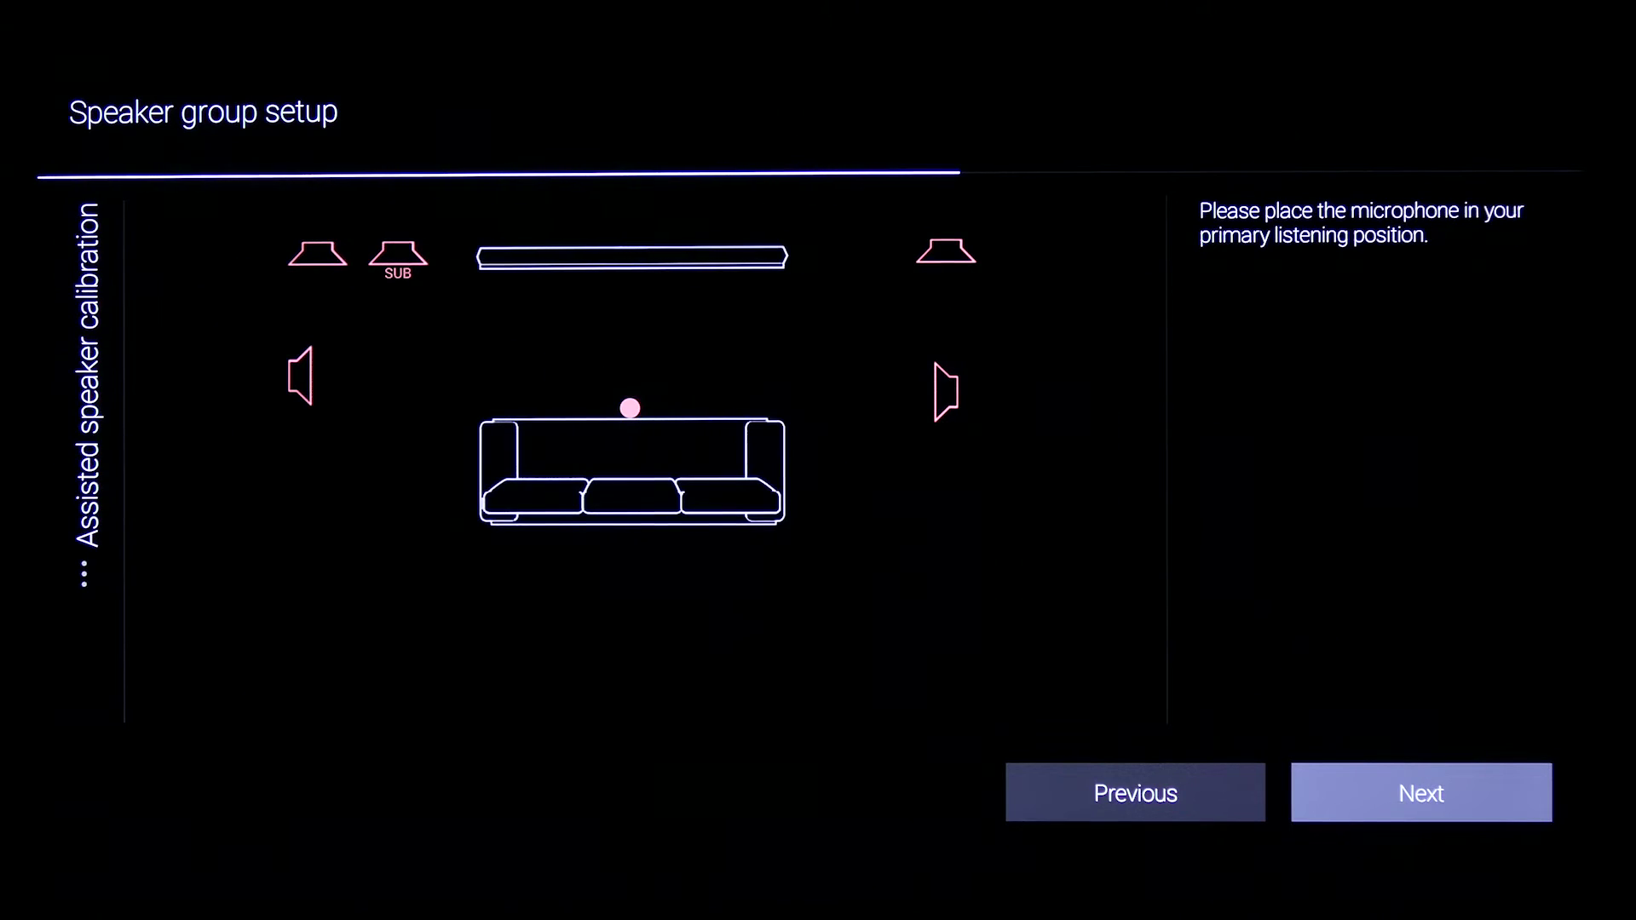
{"action": "key", "text": "Return"}
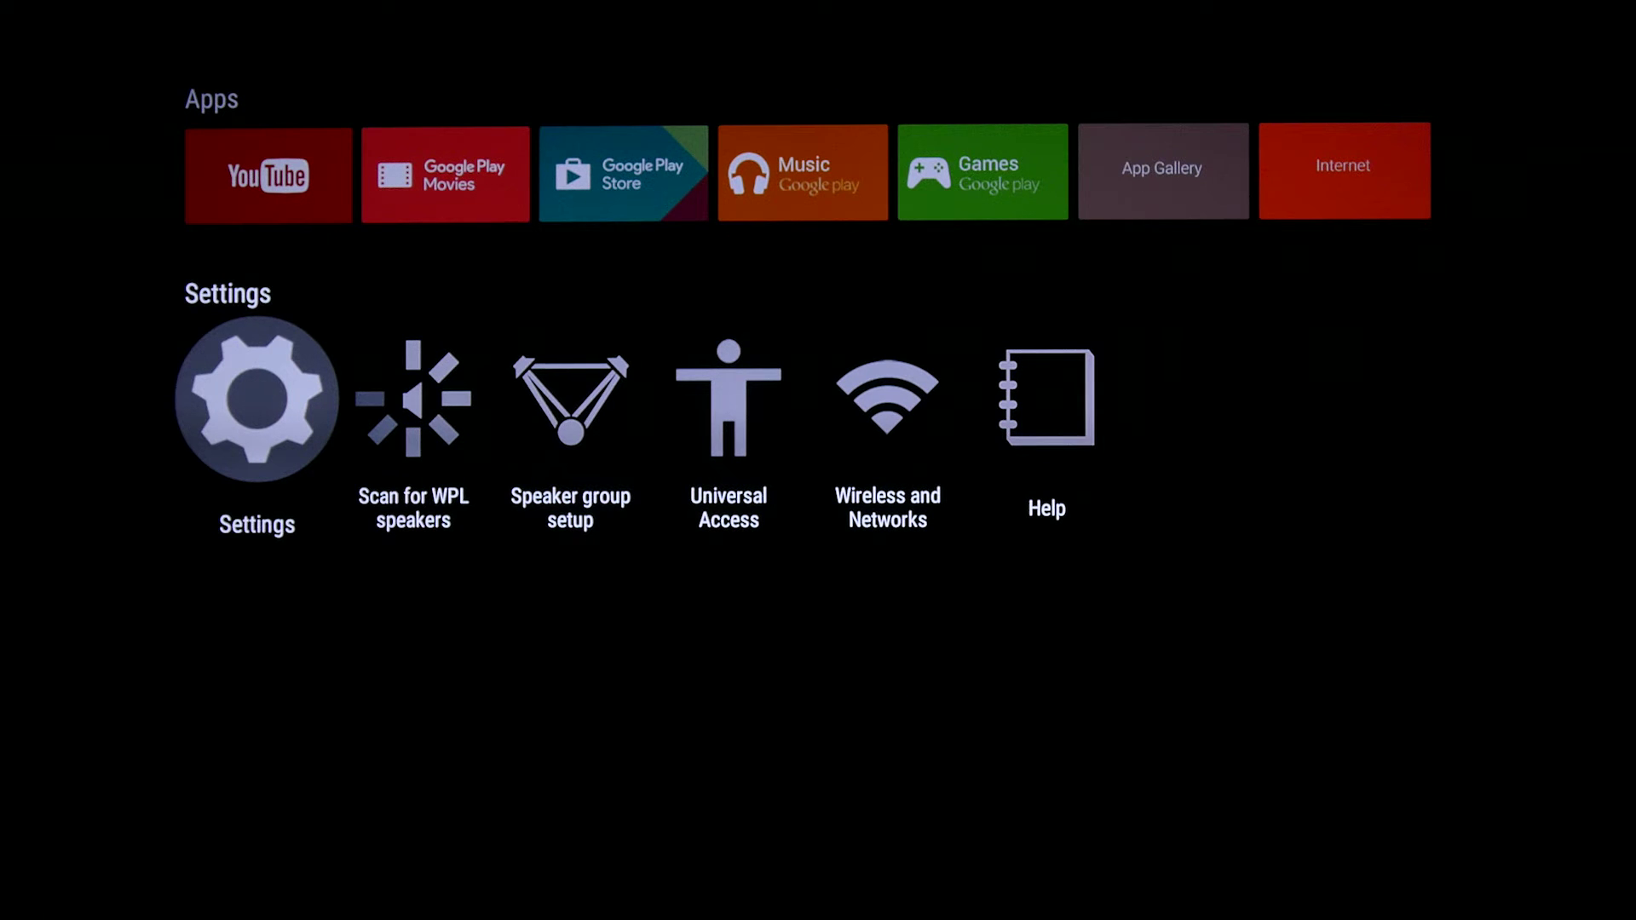
Start a second speaker group and erase its default 'Group 2' name.
{"action": "key", "text": "Right"}
{"action": "key", "text": "Right"}
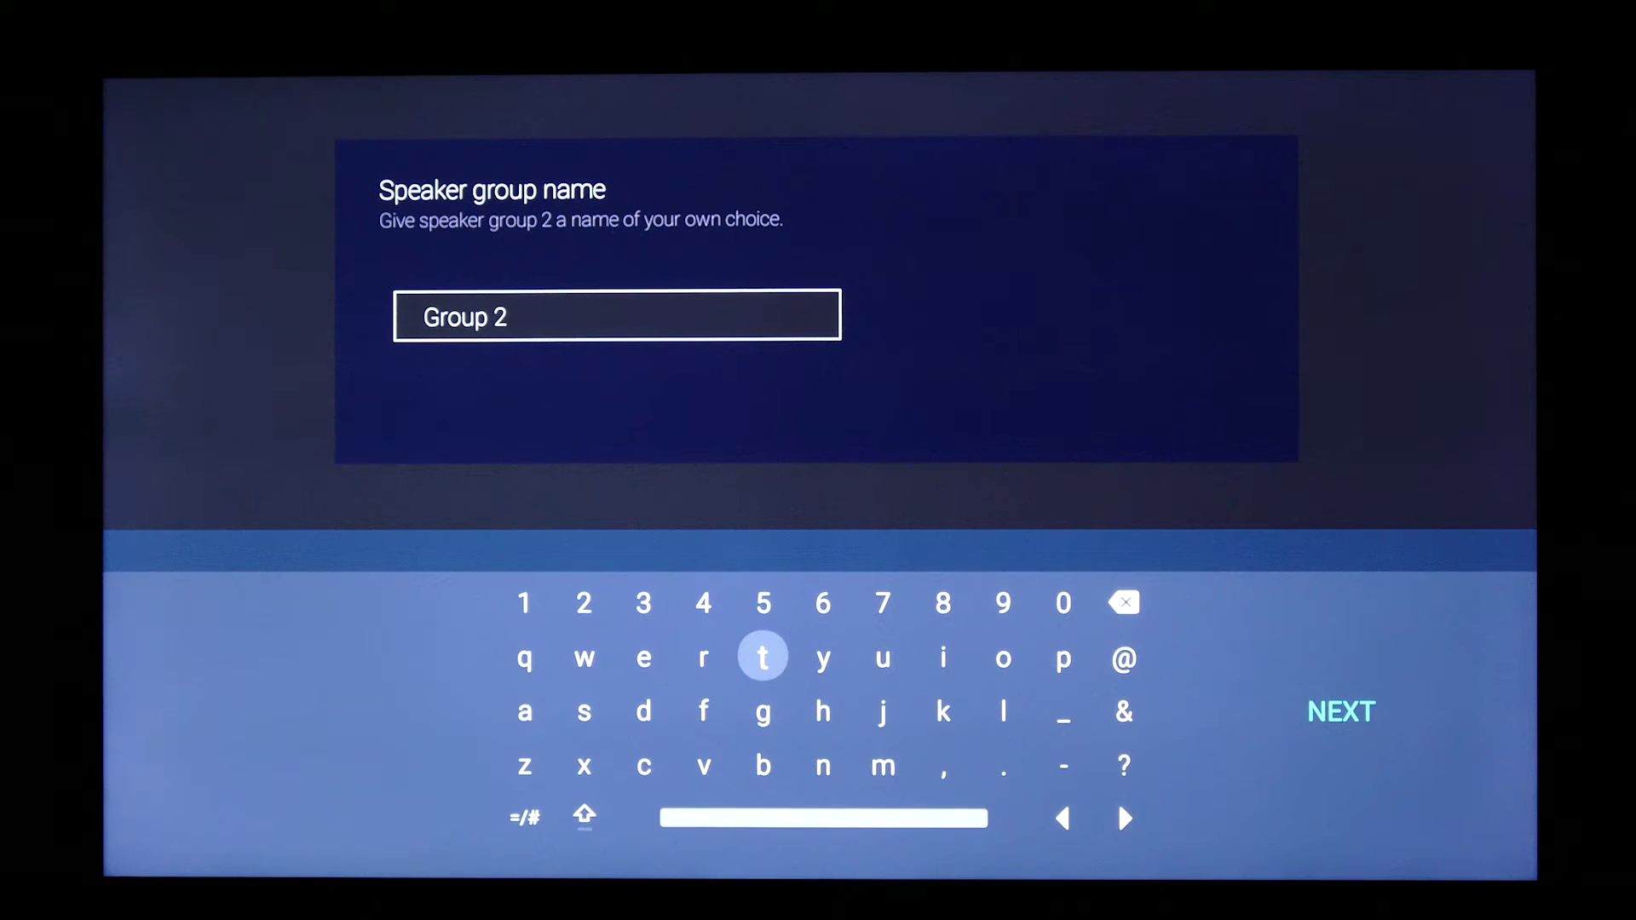
{"action": "key", "text": "Up"}
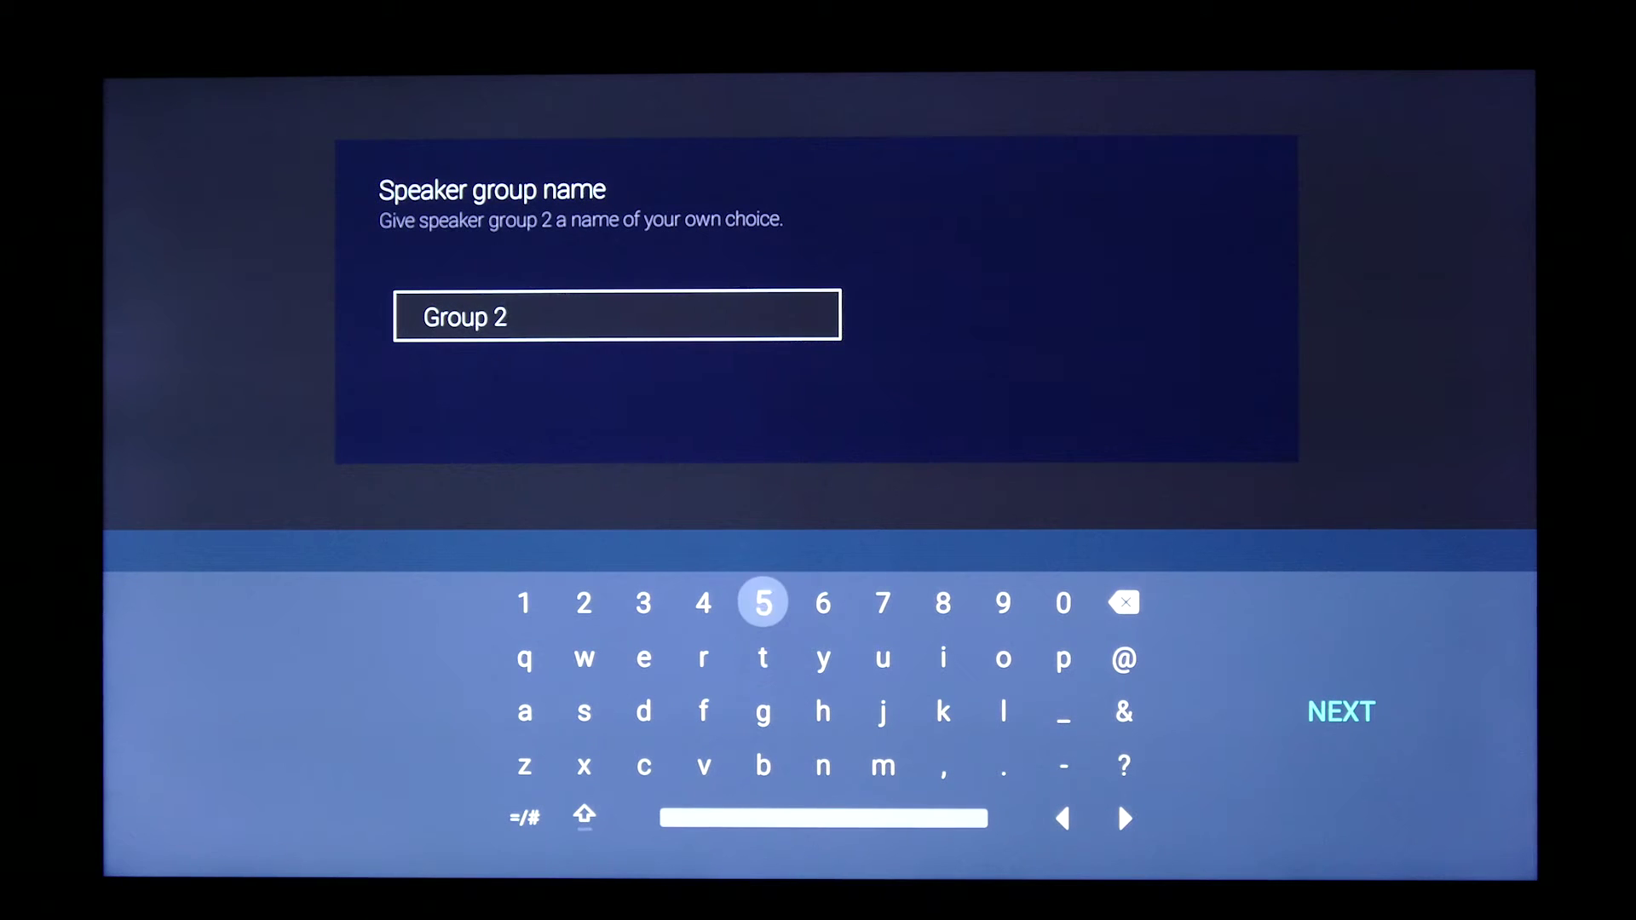
{"action": "key", "text": "Right"}
{"action": "key", "text": "Right"}
{"action": "key", "text": "Right"}
{"action": "key", "text": "Right"}
{"action": "key", "text": "Right"}
{"action": "key", "text": "Right"}
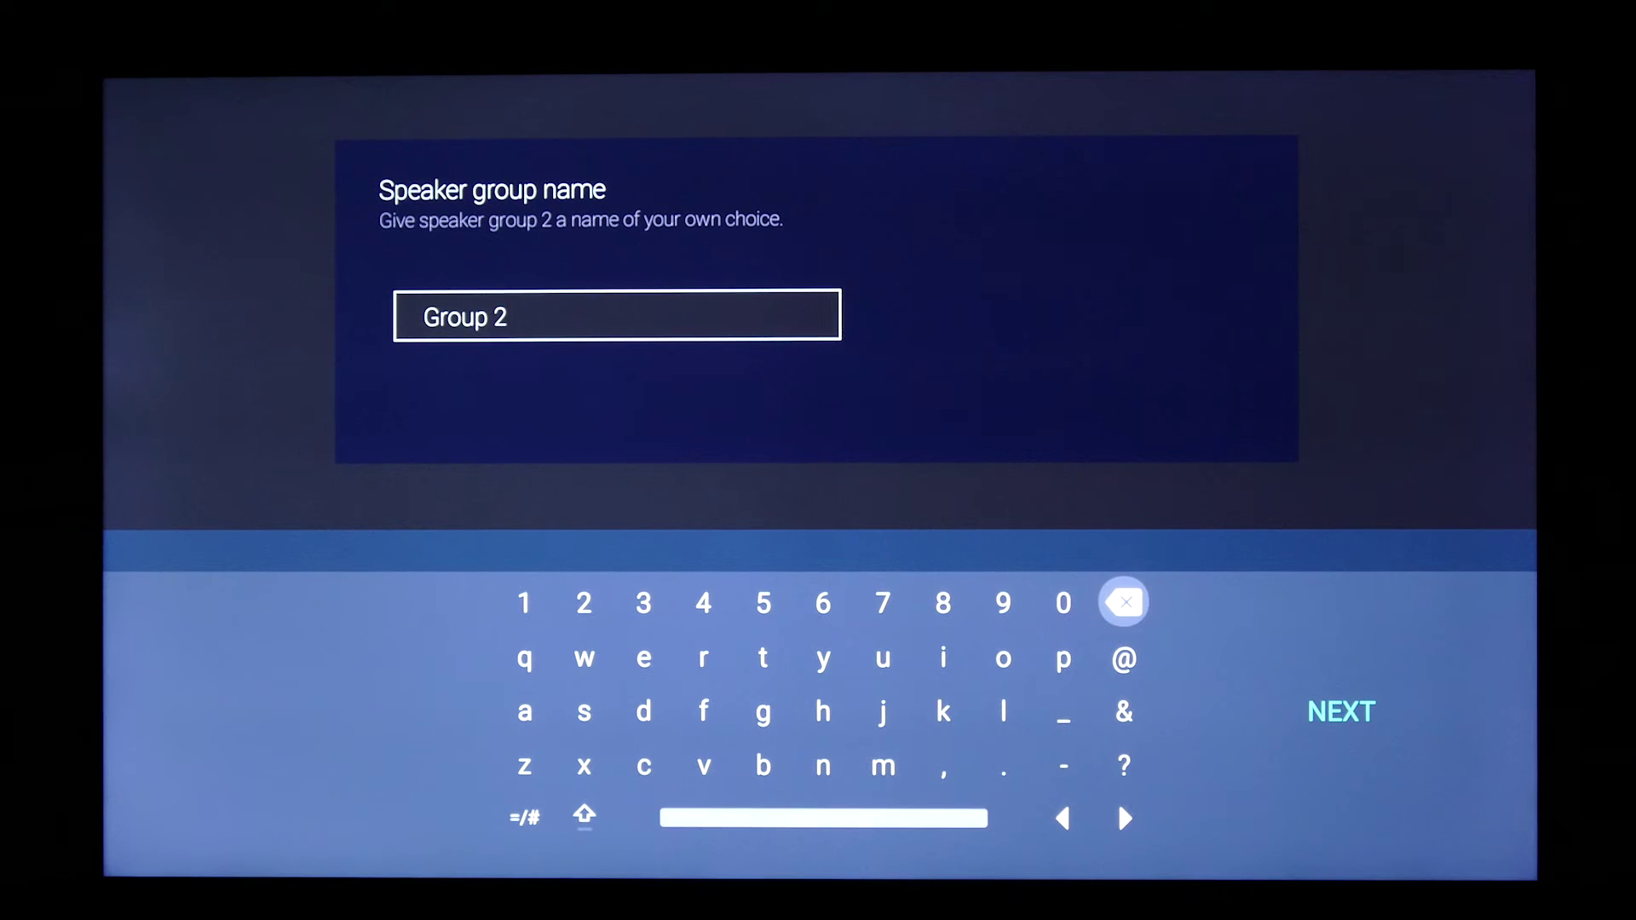
{"action": "key", "text": "Return"}
{"action": "key", "text": "Return"}
{"action": "key", "text": "Return"}
{"action": "key", "text": "Return"}
{"action": "key", "text": "Return"}
{"action": "key", "text": "Return"}
{"action": "key", "text": "Return"}
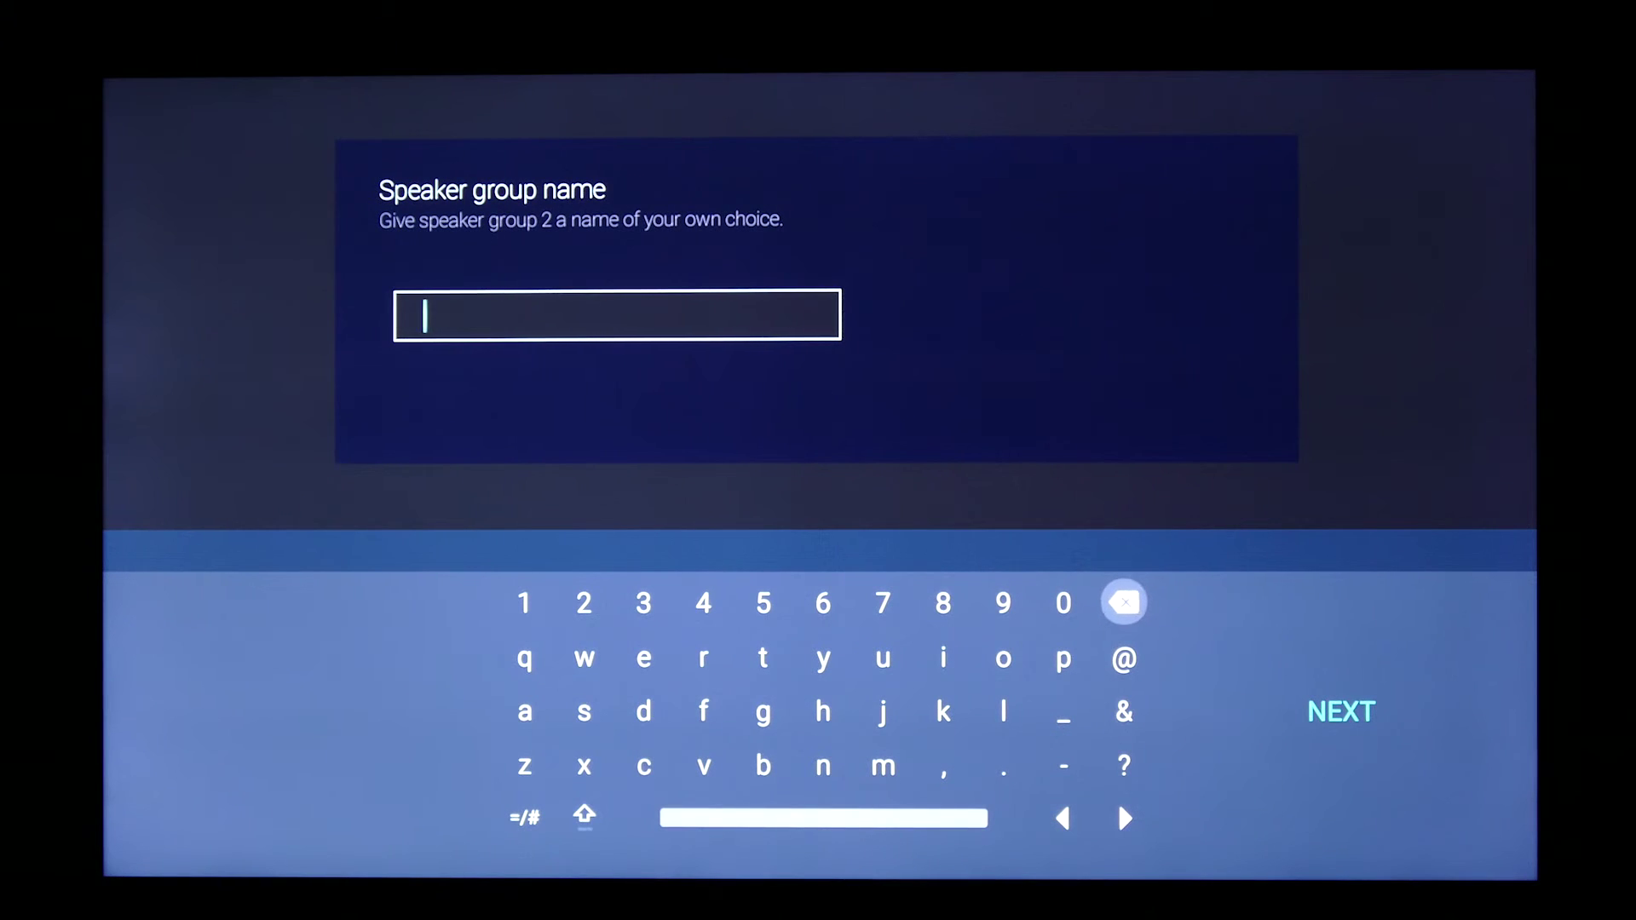
{"action": "key", "text": "Left"}
{"action": "key", "text": "Left"}
{"action": "key", "text": "Left"}
{"action": "key", "text": "Left"}
{"action": "key", "text": "Left"}
{"action": "key", "text": "Left"}
{"action": "key", "text": "Left"}
{"action": "key", "text": "Left"}
{"action": "key", "text": "Left"}
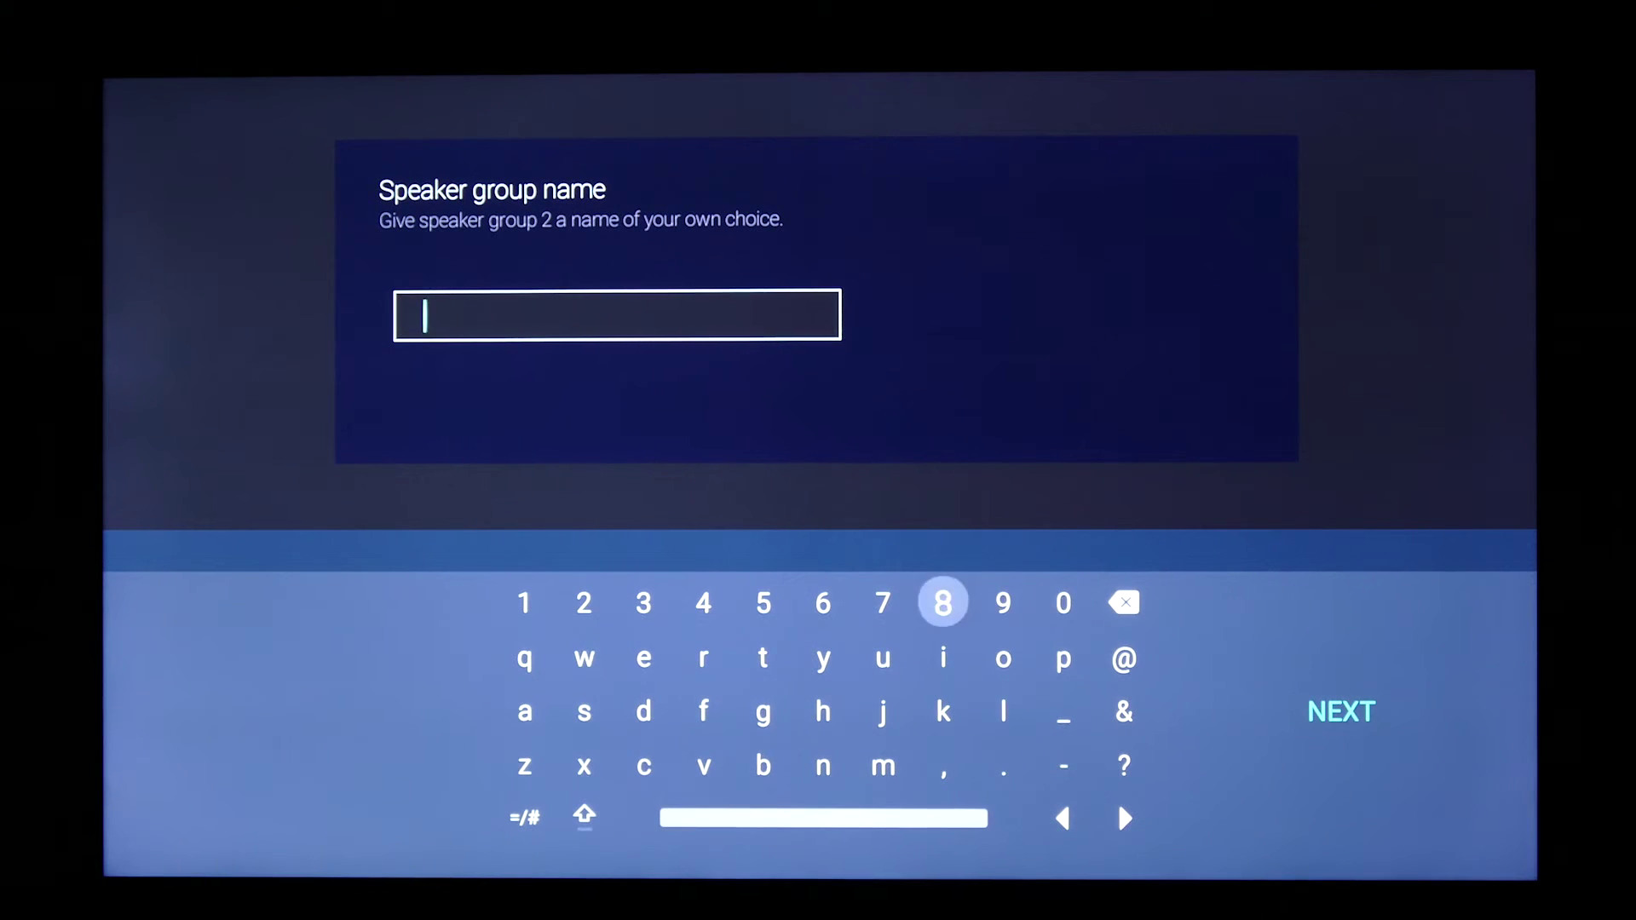
Spell 'Dining table' on the on-screen keyboard and confirm the group name.
{"action": "key", "text": "Down"}
{"action": "key", "text": "Down"}
{"action": "key", "text": "Down"}
{"action": "key", "text": "Down"}
{"action": "key", "text": "Return"}
{"action": "key", "text": "Up"}
{"action": "key", "text": "Up"}
{"action": "key", "text": "Right"}
{"action": "key", "text": "Return"}
{"action": "key", "text": "Up"}
{"action": "key", "text": "Right"}
{"action": "key", "text": "Right"}
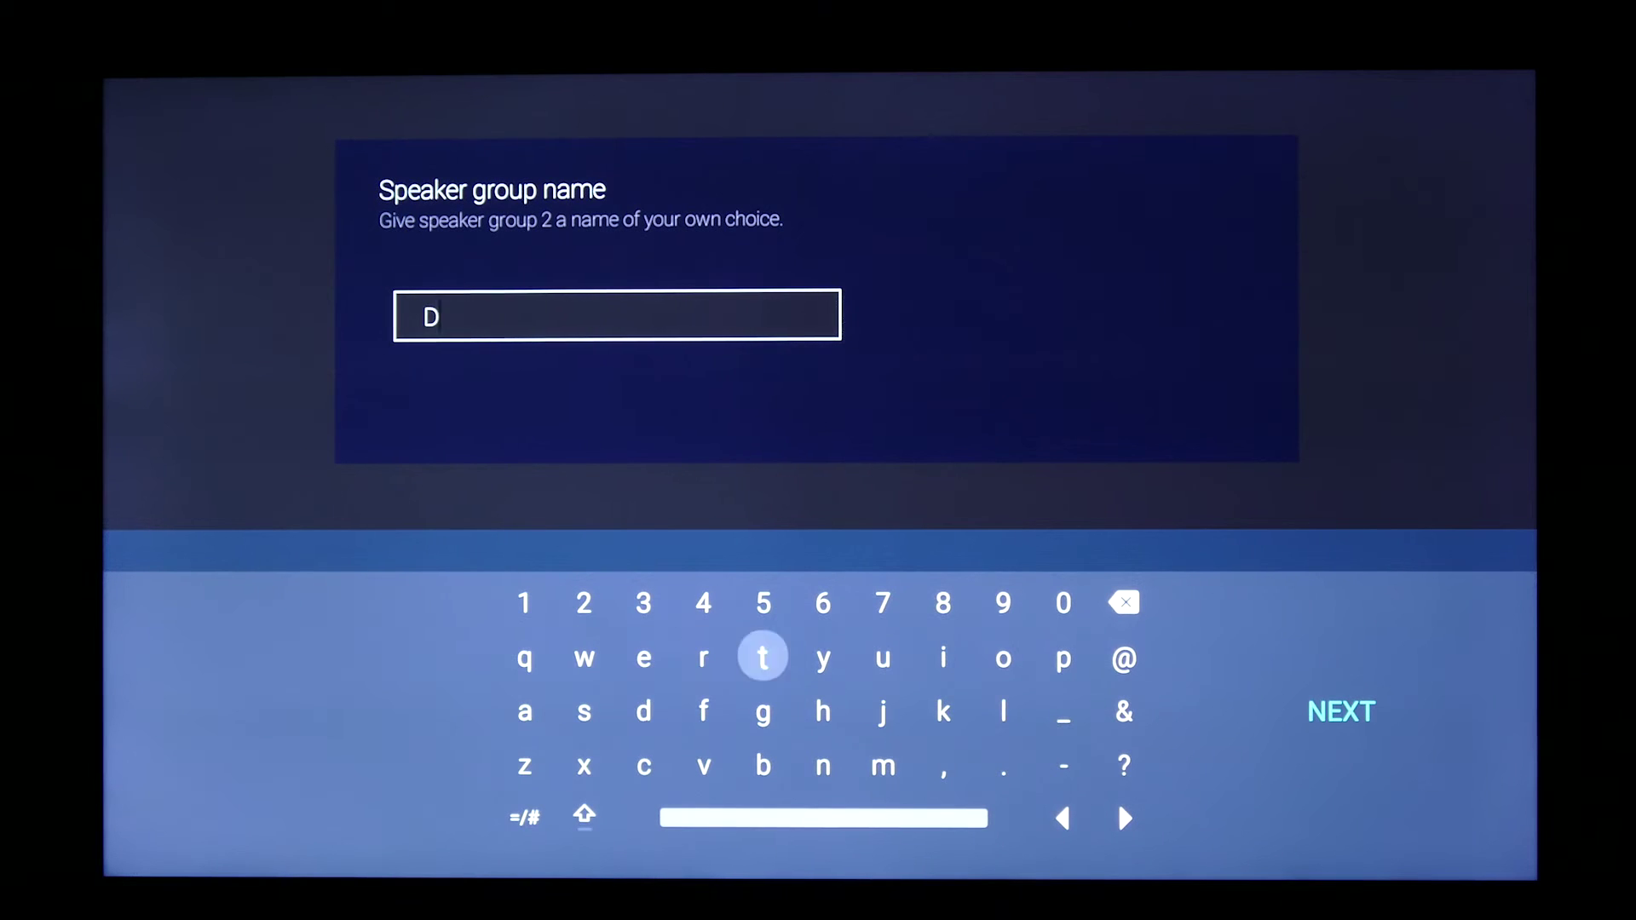
{"action": "key", "text": "Right"}
{"action": "key", "text": "Right"}
{"action": "key", "text": "Right"}
{"action": "key", "text": "Right"}
{"action": "key", "text": "Left"}
{"action": "key", "text": "Return"}
{"action": "key", "text": "Down"}
{"action": "key", "text": "Left"}
{"action": "key", "text": "Down"}
{"action": "key", "text": "Left"}
{"action": "key", "text": "Return"}
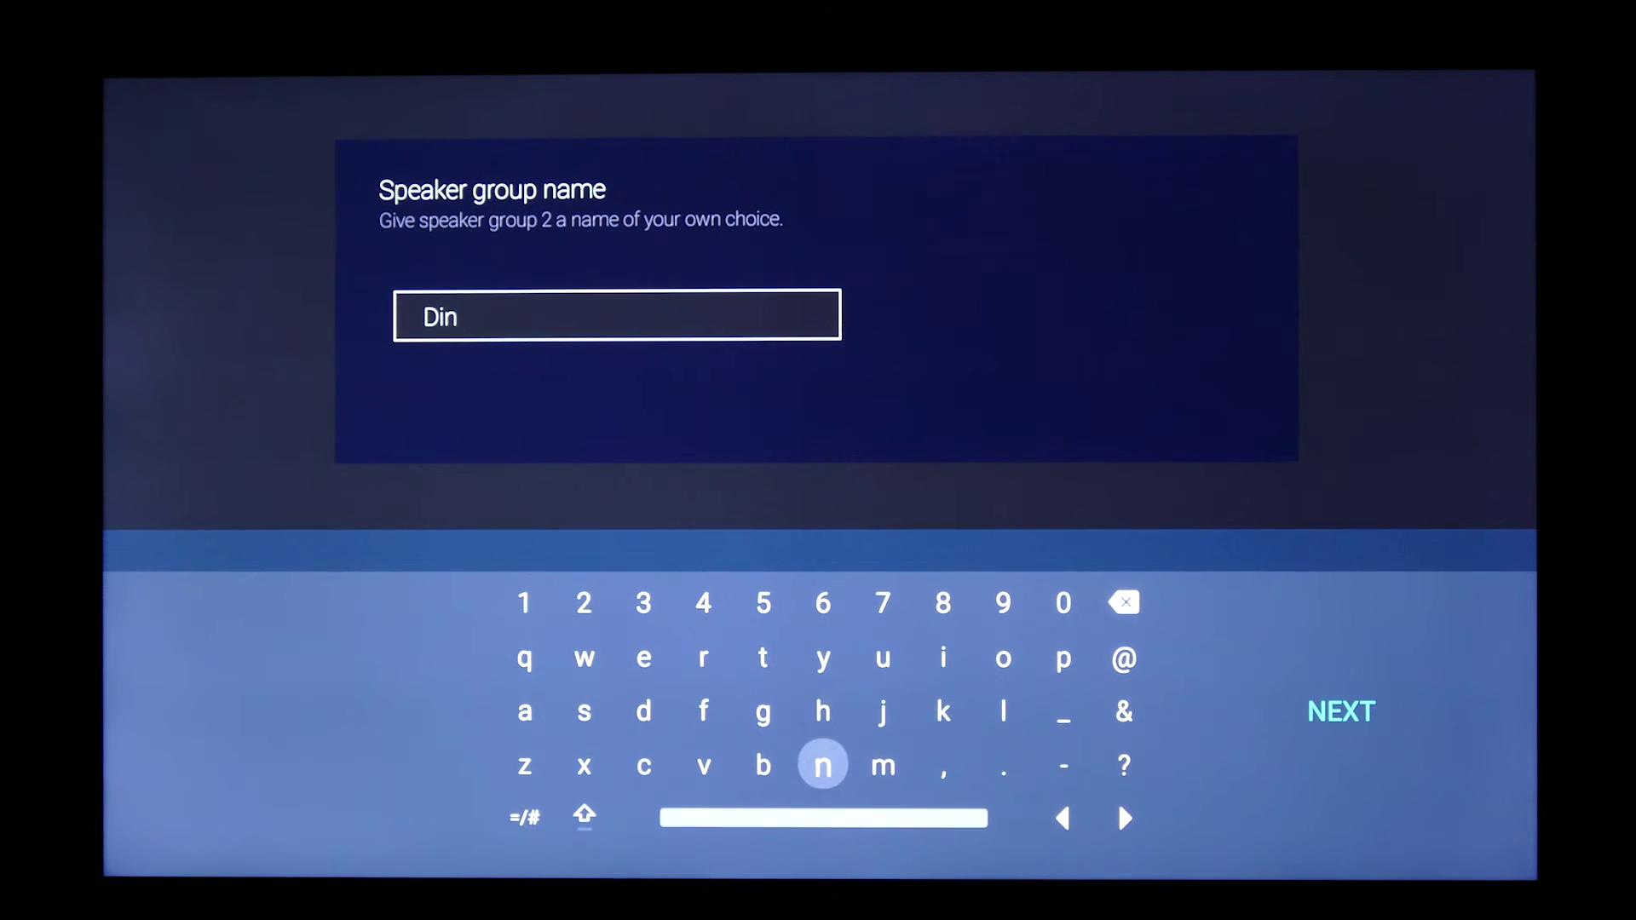
{"action": "key", "text": "Up"}
{"action": "key", "text": "Up"}
{"action": "key", "text": "Right"}
{"action": "key", "text": "Right"}
{"action": "key", "text": "Return"}
{"action": "key", "text": "Left"}
{"action": "key", "text": "Left"}
{"action": "key", "text": "Down"}
{"action": "key", "text": "Down"}
{"action": "key", "text": "Return"}
{"action": "key", "text": "Up"}
{"action": "key", "text": "Left"}
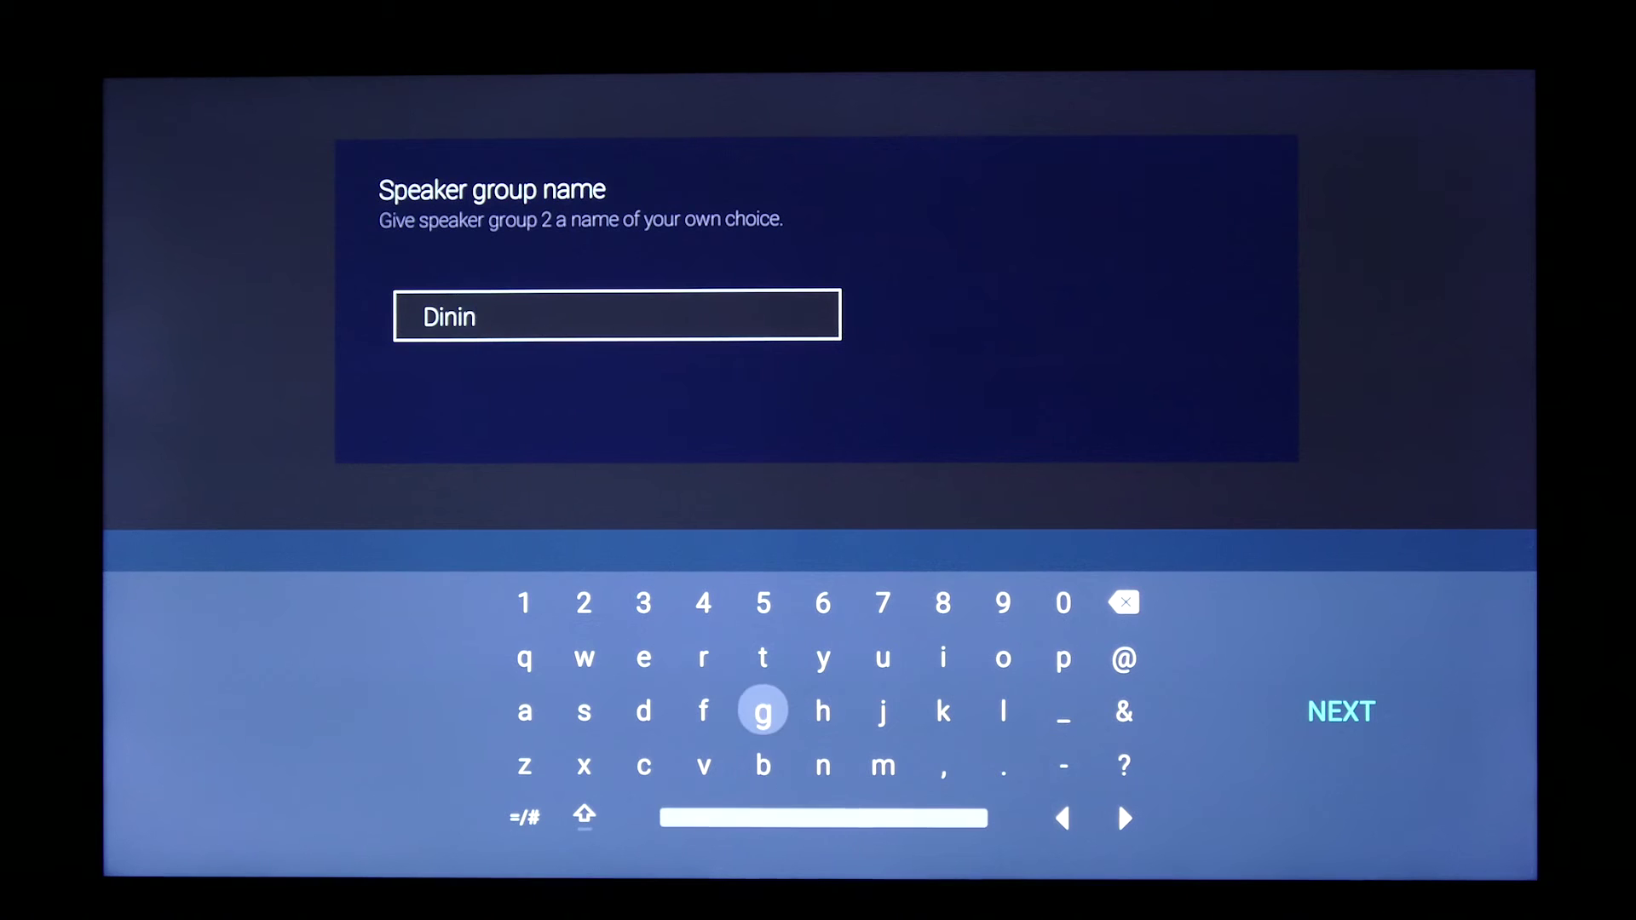
{"action": "key", "text": "Return"}
{"action": "key", "text": "Down"}
{"action": "key", "text": "Down"}
{"action": "key", "text": "Return"}
{"action": "key", "text": "Up"}
{"action": "key", "text": "Up"}
{"action": "key", "text": "Up"}
{"action": "key", "text": "Return"}
{"action": "key", "text": "Left"}
{"action": "key", "text": "Left"}
{"action": "key", "text": "Left"}
{"action": "key", "text": "Down"}
{"action": "key", "text": "Left"}
{"action": "key", "text": "Return"}
{"action": "key", "text": "Right"}
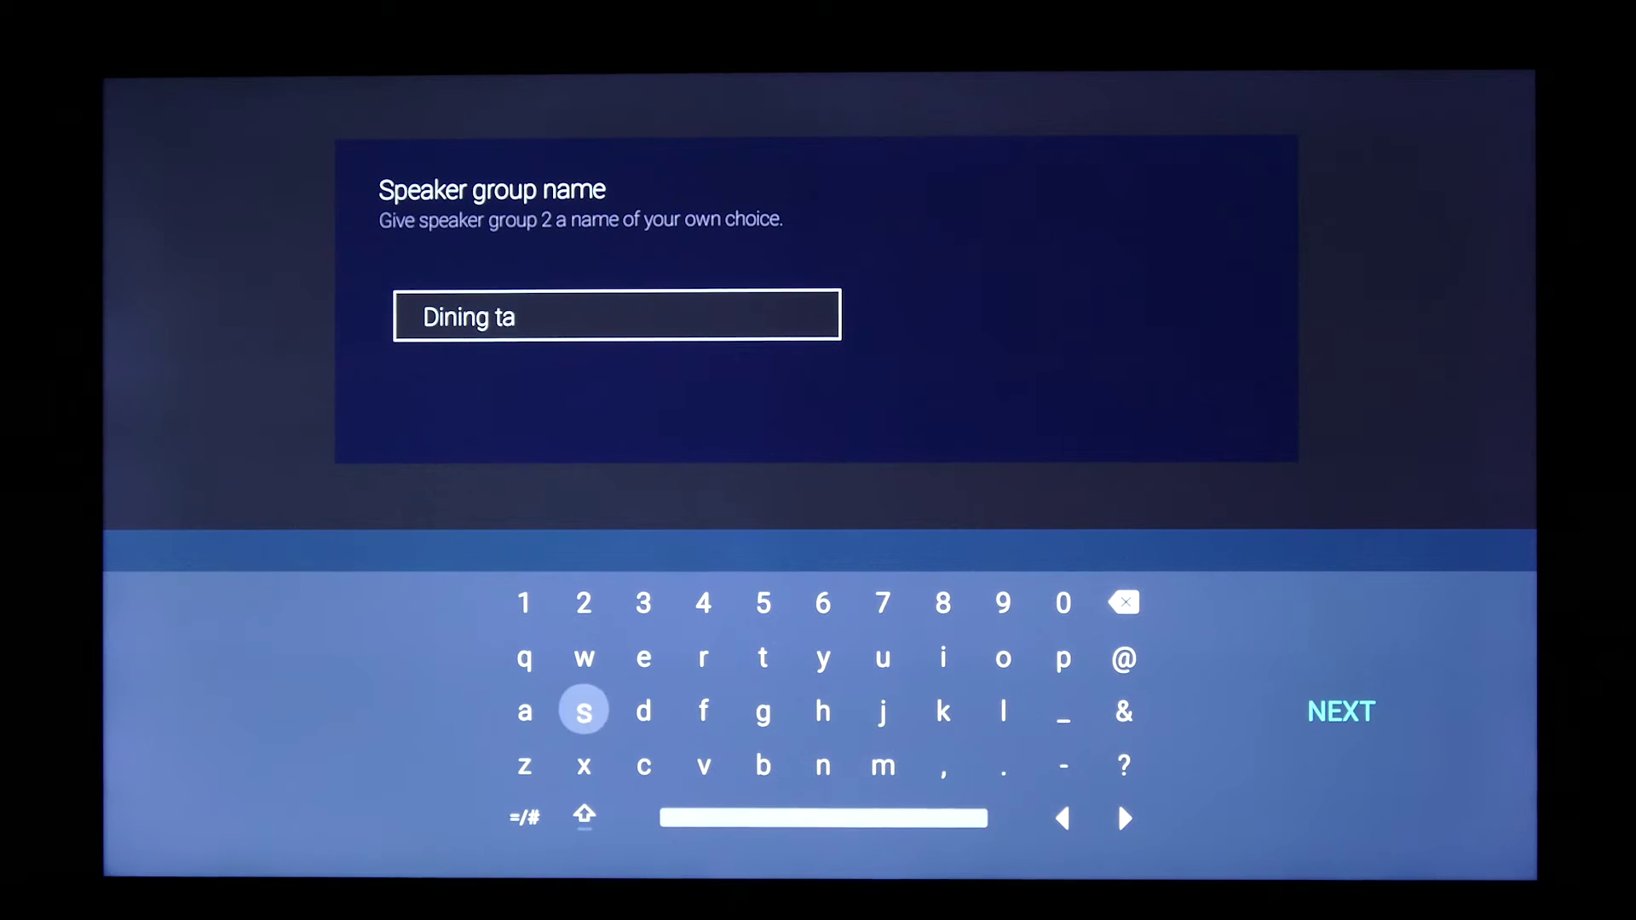
{"action": "key", "text": "Right"}
{"action": "key", "text": "Right"}
{"action": "key", "text": "Right"}
{"action": "key", "text": "Down"}
{"action": "key", "text": "Return"}
{"action": "key", "text": "Up"}
{"action": "key", "text": "Right"}
{"action": "key", "text": "Right"}
{"action": "key", "text": "Right"}
{"action": "key", "text": "Right"}
{"action": "key", "text": "Return"}
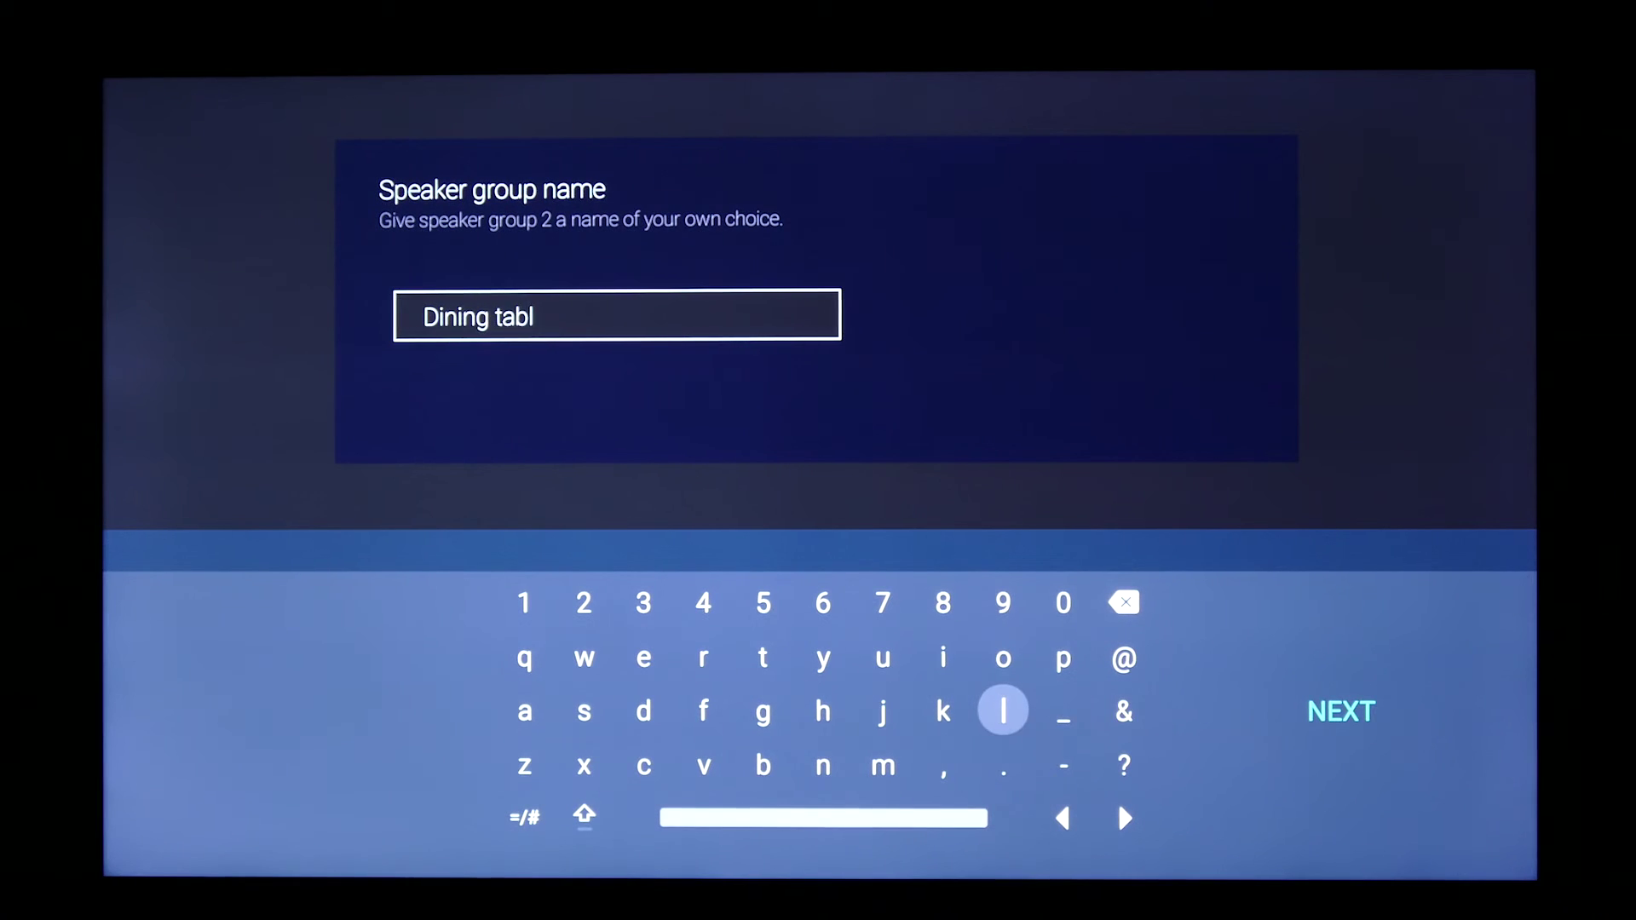
{"action": "key", "text": "Up"}
{"action": "key", "text": "Left"}
{"action": "key", "text": "Left"}
{"action": "key", "text": "Left"}
{"action": "key", "text": "Left"}
{"action": "key", "text": "Left"}
{"action": "key", "text": "Left"}
{"action": "key", "text": "Return"}
{"action": "key", "text": "Right"}
{"action": "key", "text": "Right"}
{"action": "key", "text": "Right"}
{"action": "key", "text": "Right"}
{"action": "key", "text": "Right"}
{"action": "key", "text": "Right"}
{"action": "key", "text": "Right"}
{"action": "key", "text": "Right"}
{"action": "key", "text": "Right"}
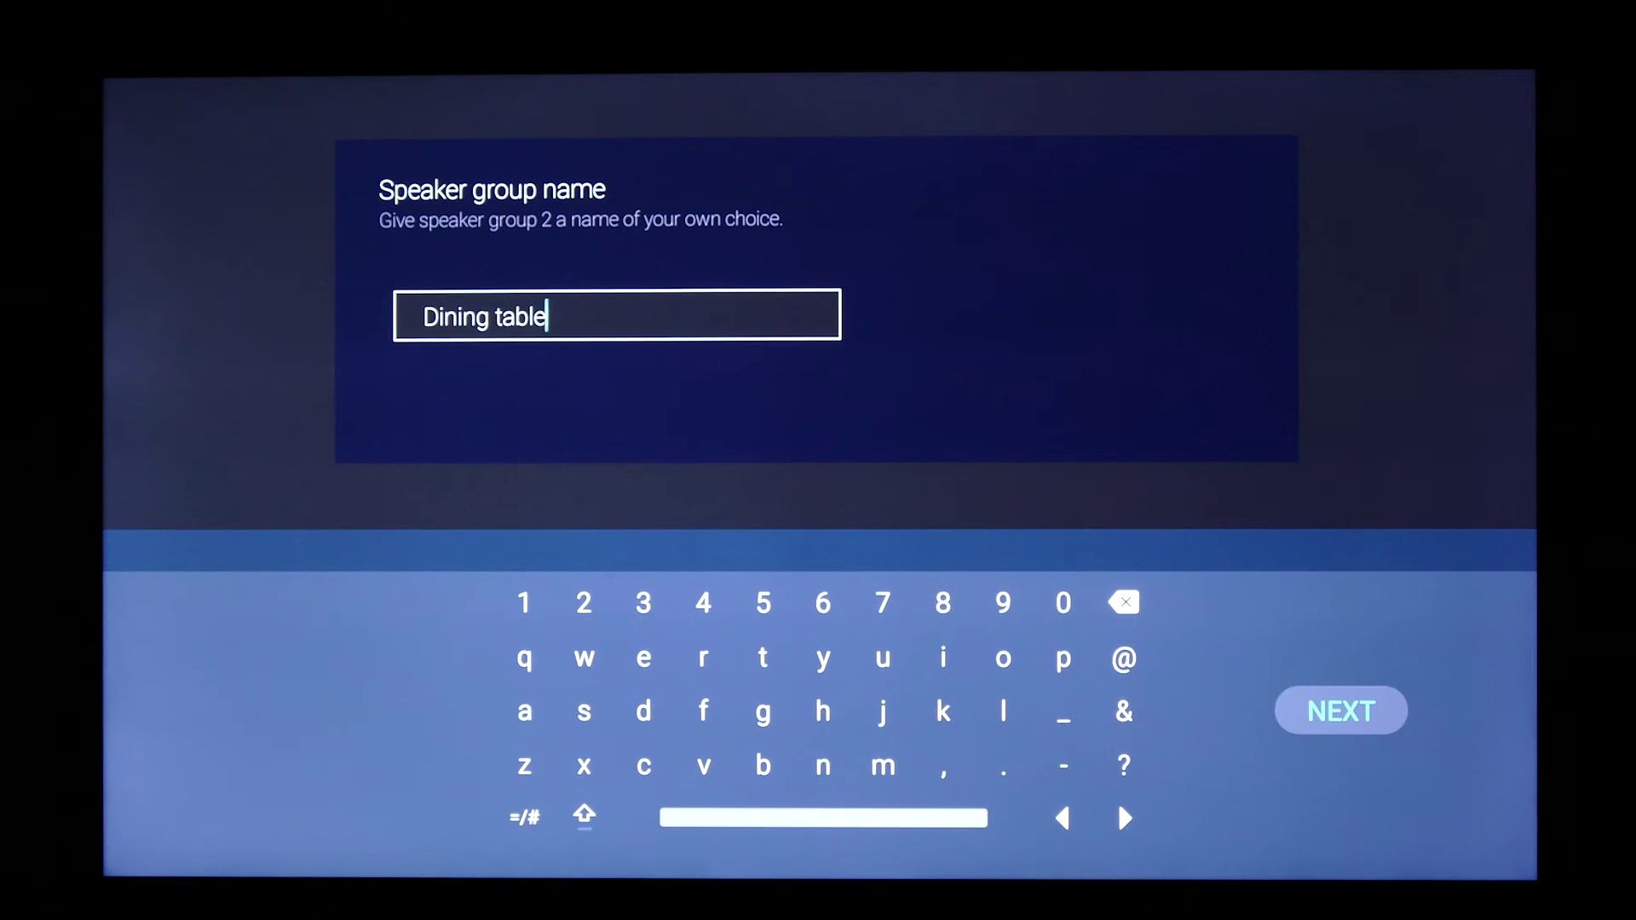
{"action": "key", "text": "Return"}
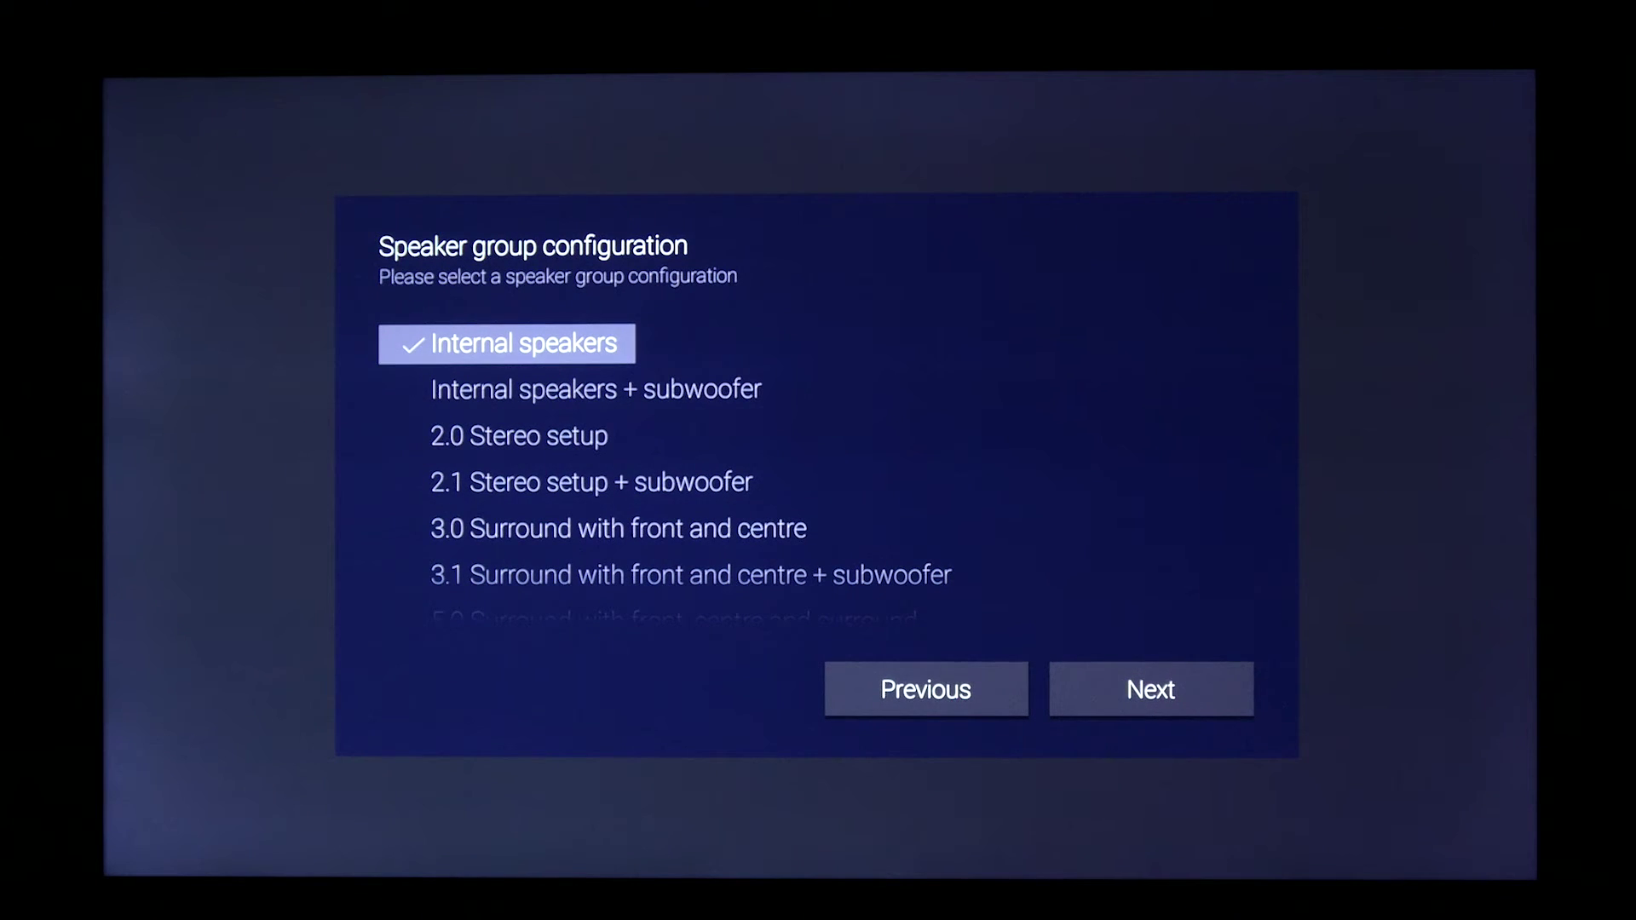
Browse the configuration list and select 2.0 Stereo setup for the Dining table group.
{"action": "key", "text": "Down"}
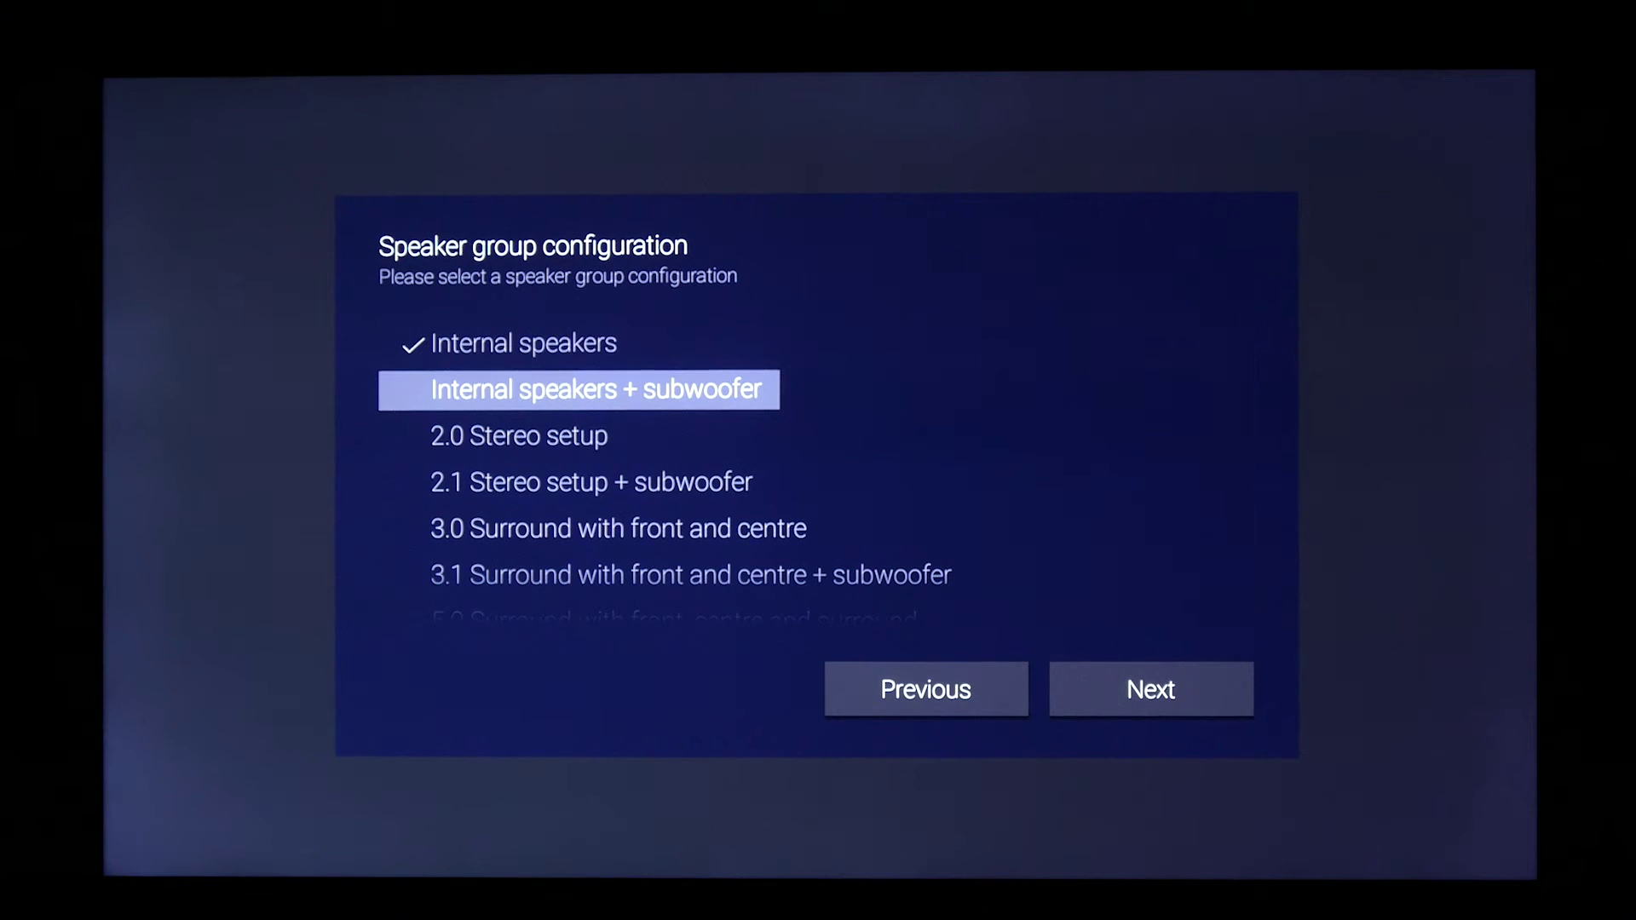
{"action": "key", "text": "Down"}
{"action": "key", "text": "Down"}
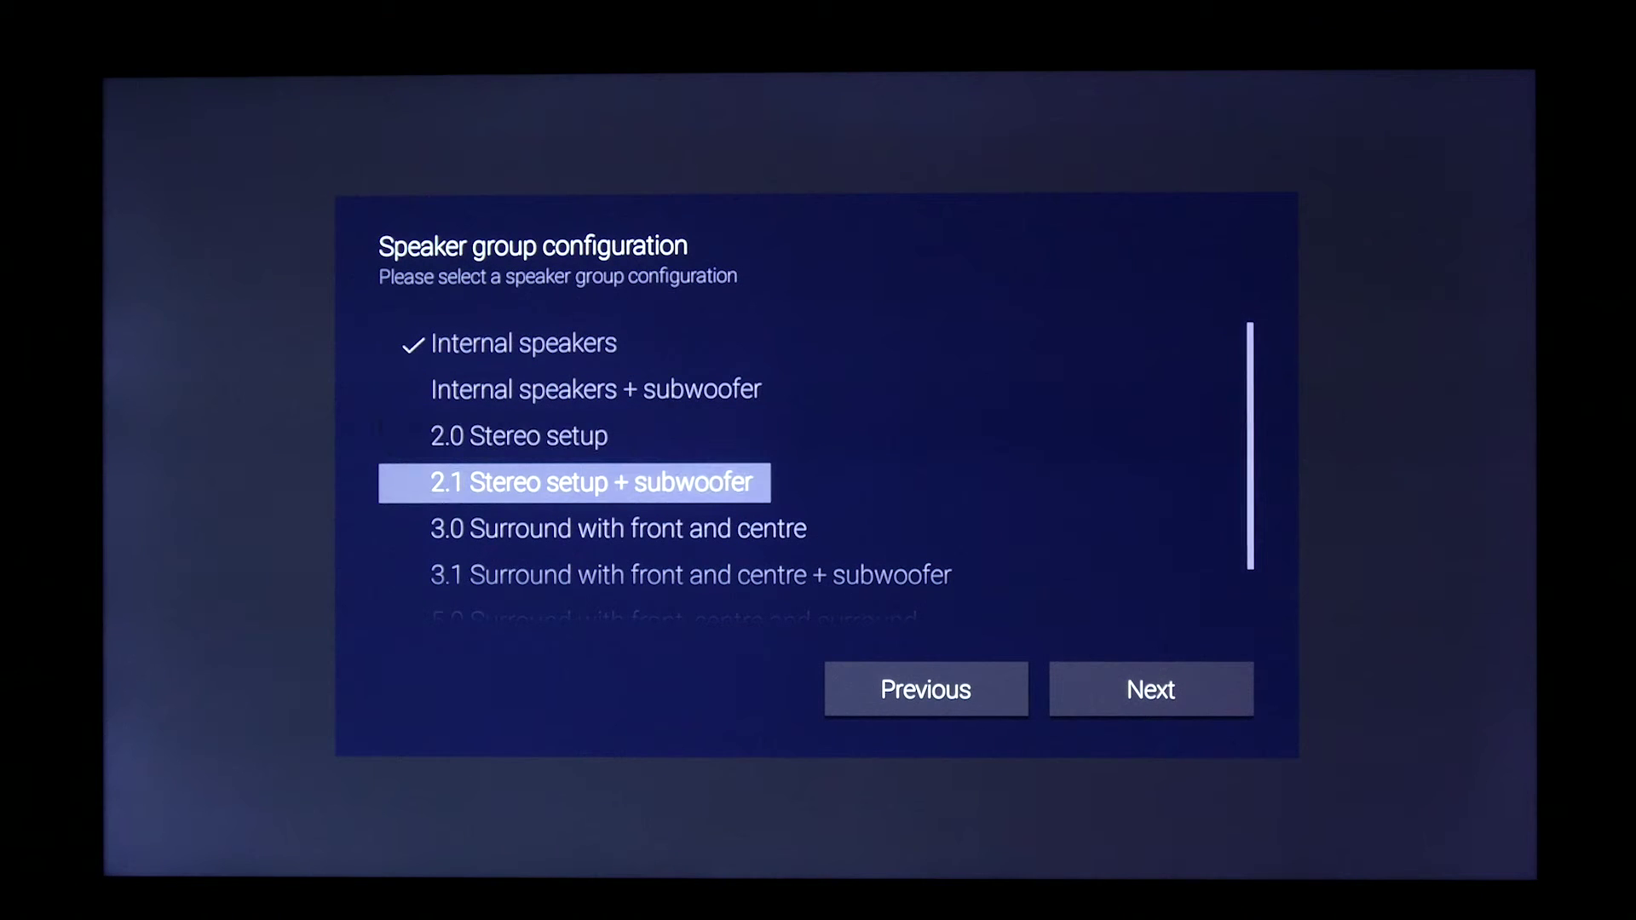
{"action": "key", "text": "Down"}
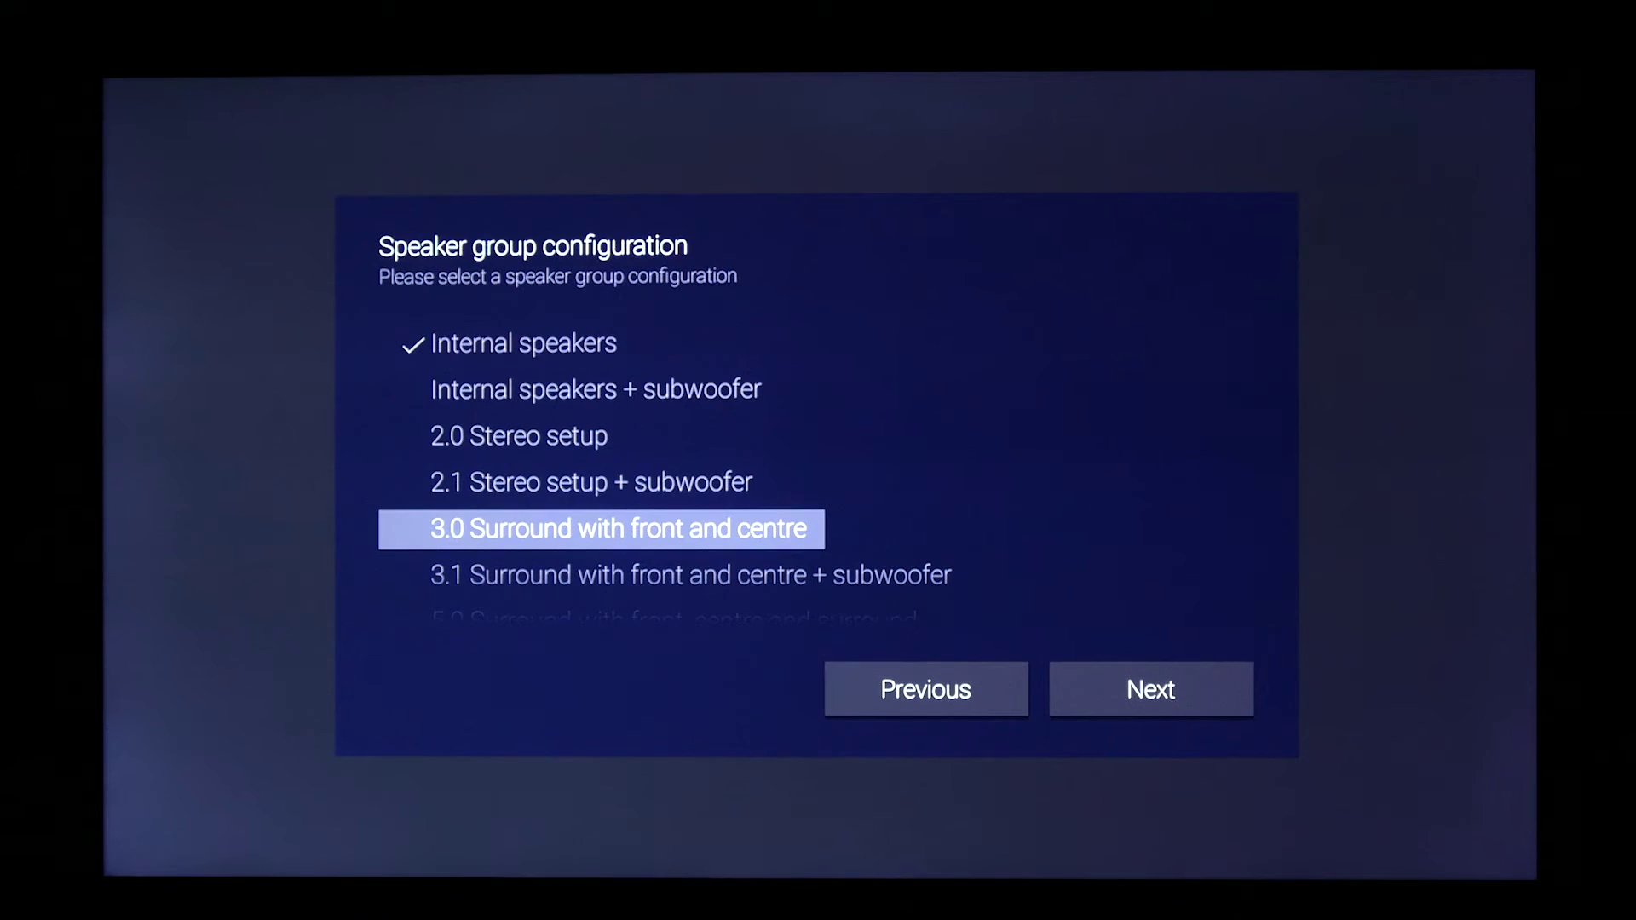
{"action": "key", "text": "Down"}
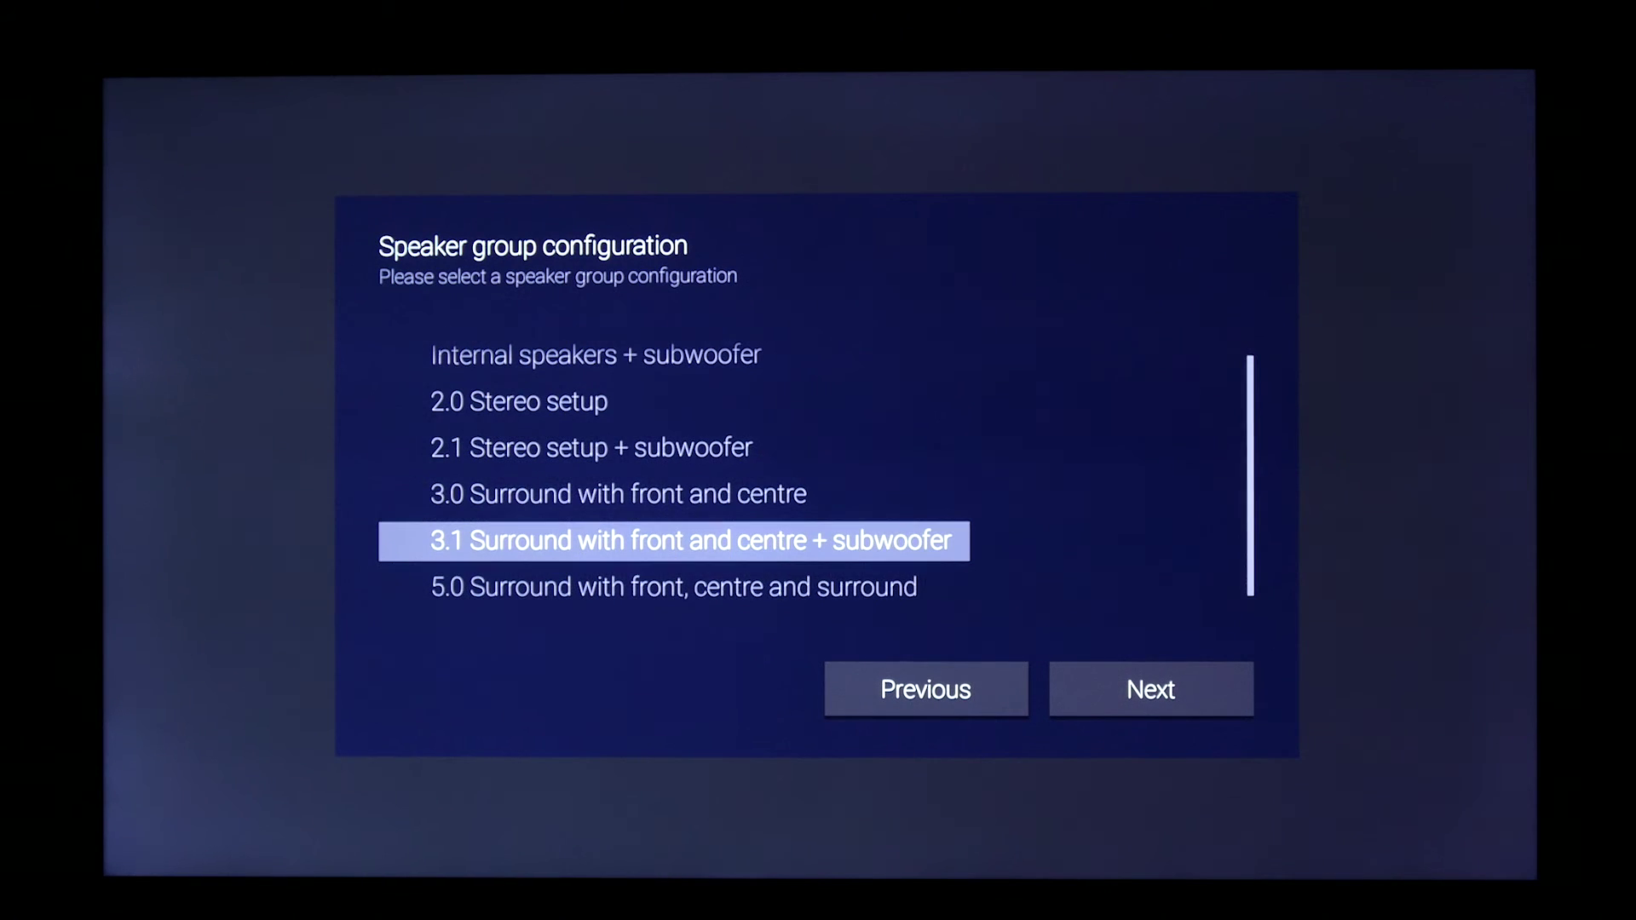
{"action": "key", "text": "Down"}
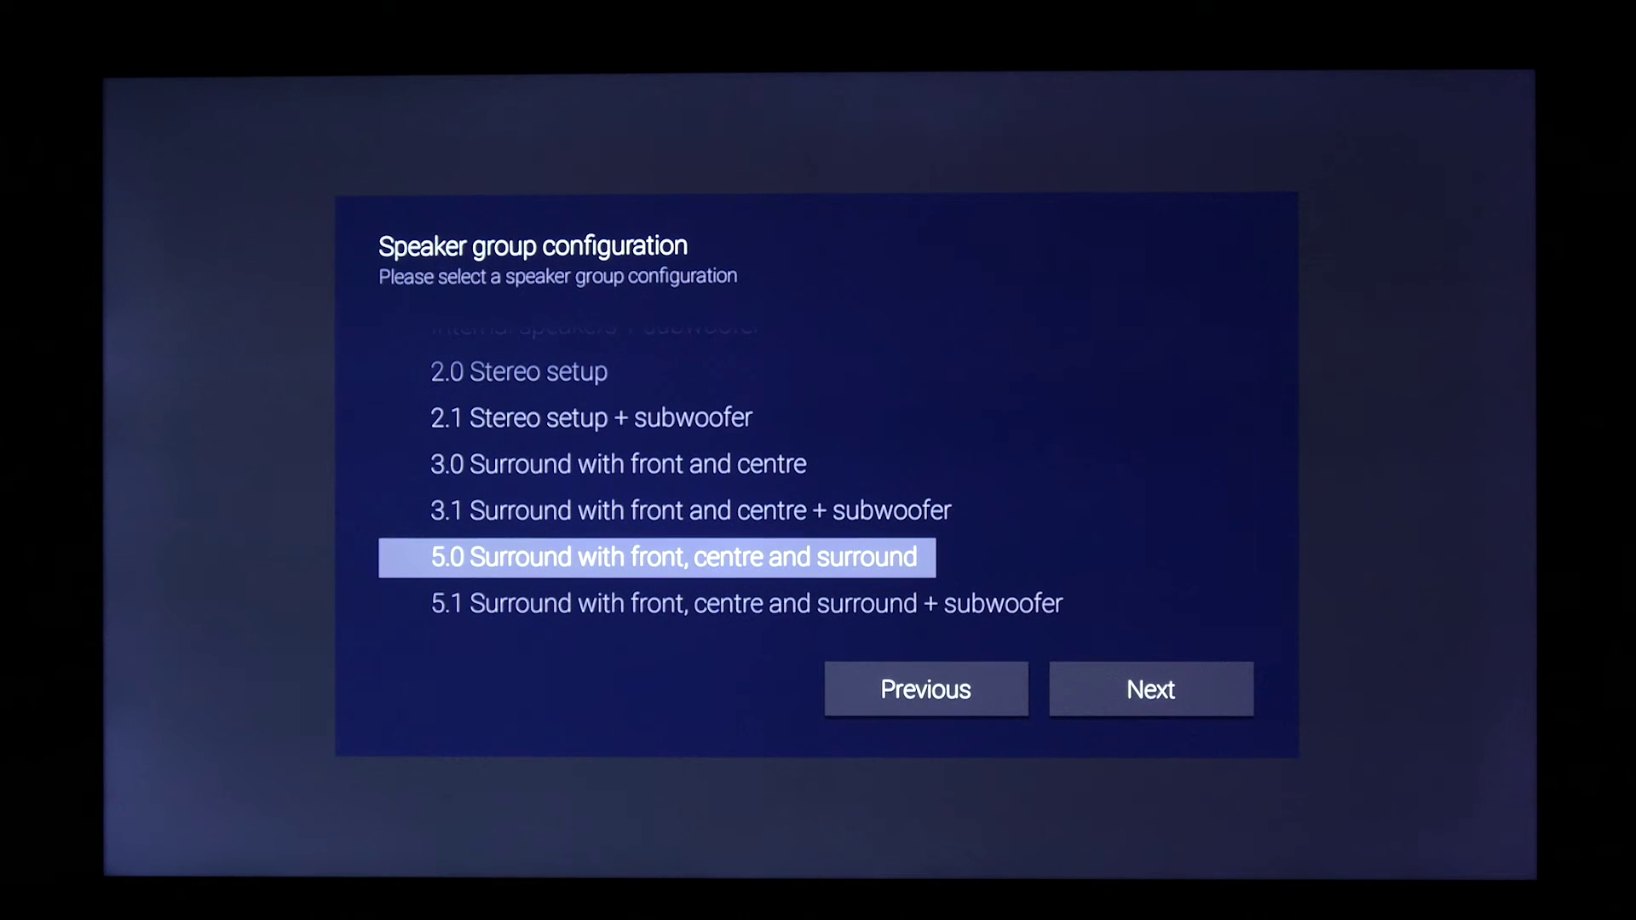
{"action": "key", "text": "Down"}
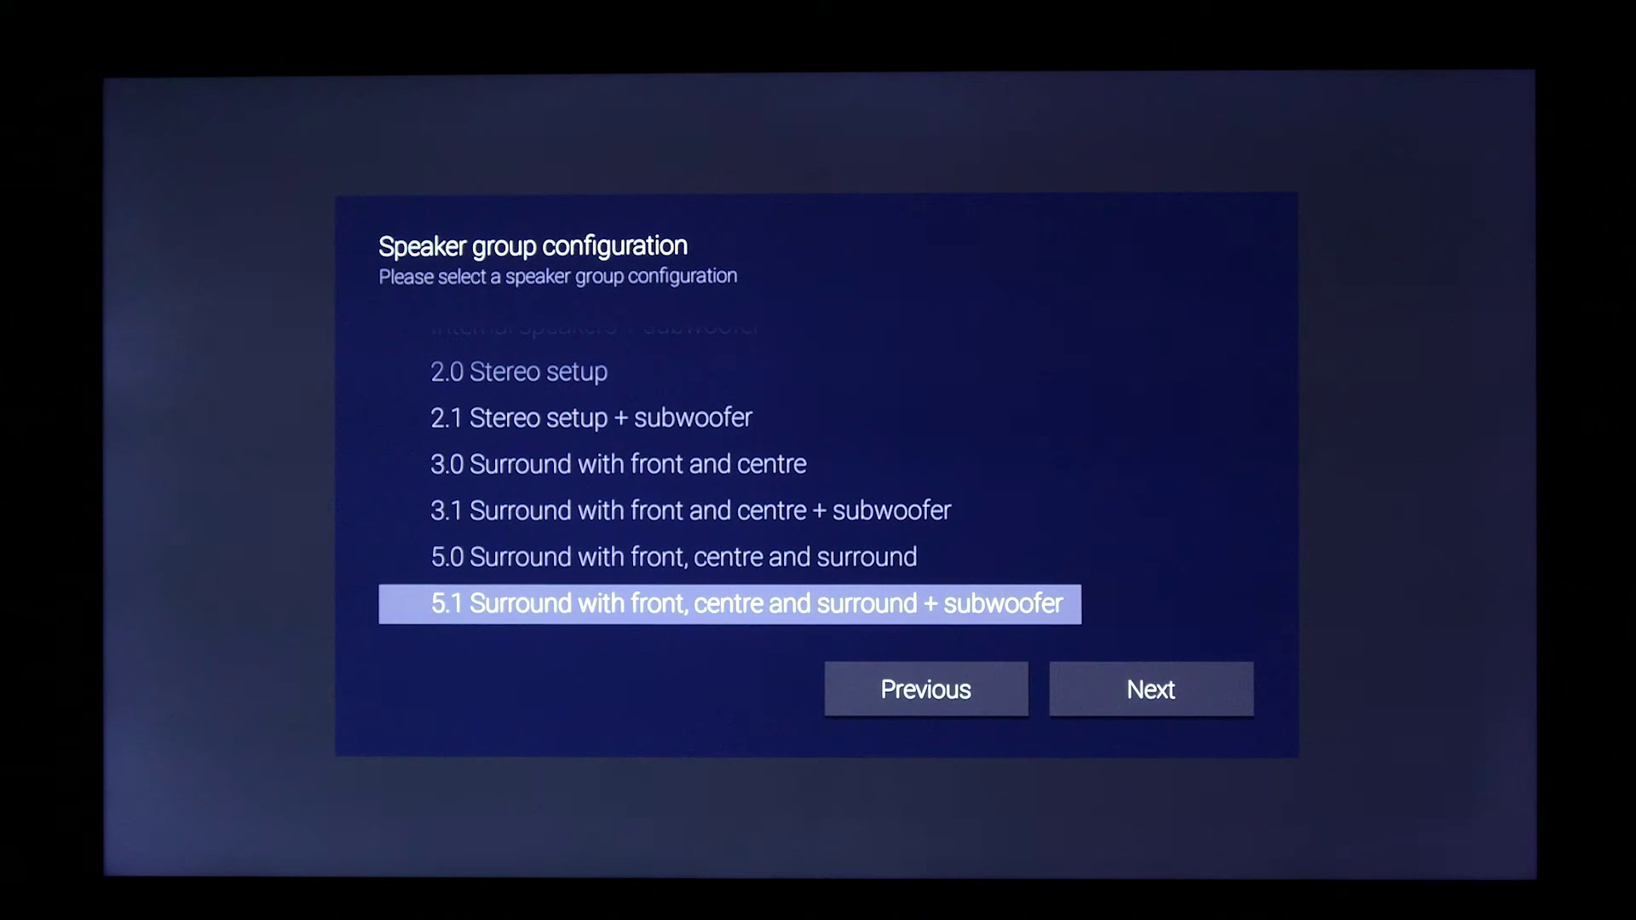
{"action": "key", "text": "Up"}
{"action": "key", "text": "Up"}
{"action": "key", "text": "Up"}
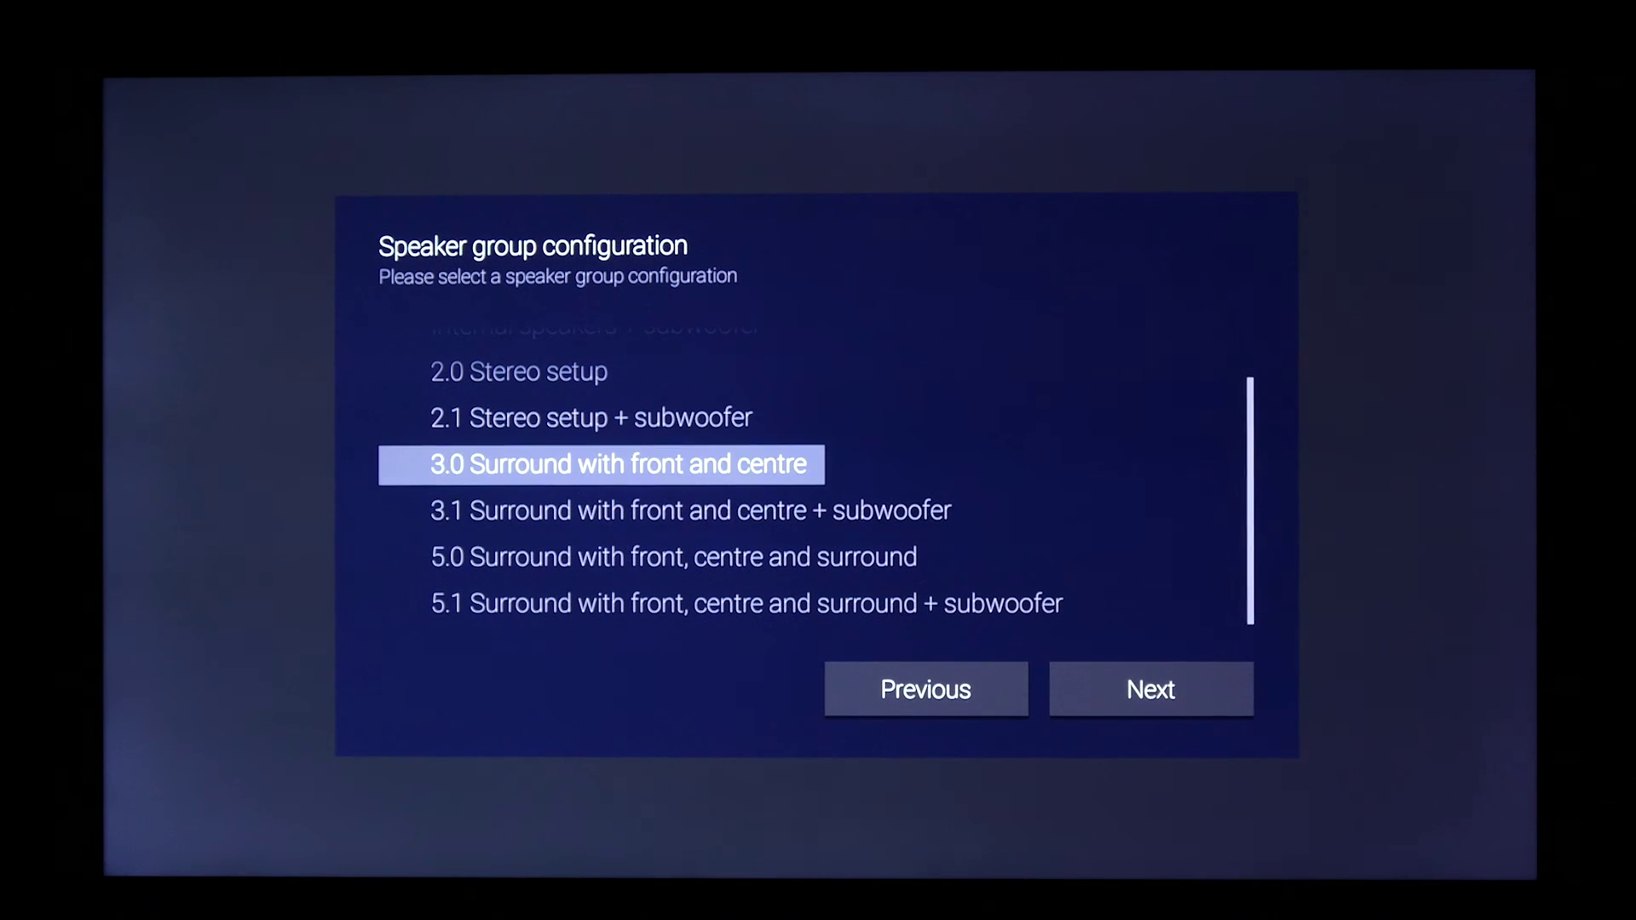
{"action": "key", "text": "Up"}
{"action": "key", "text": "Up"}
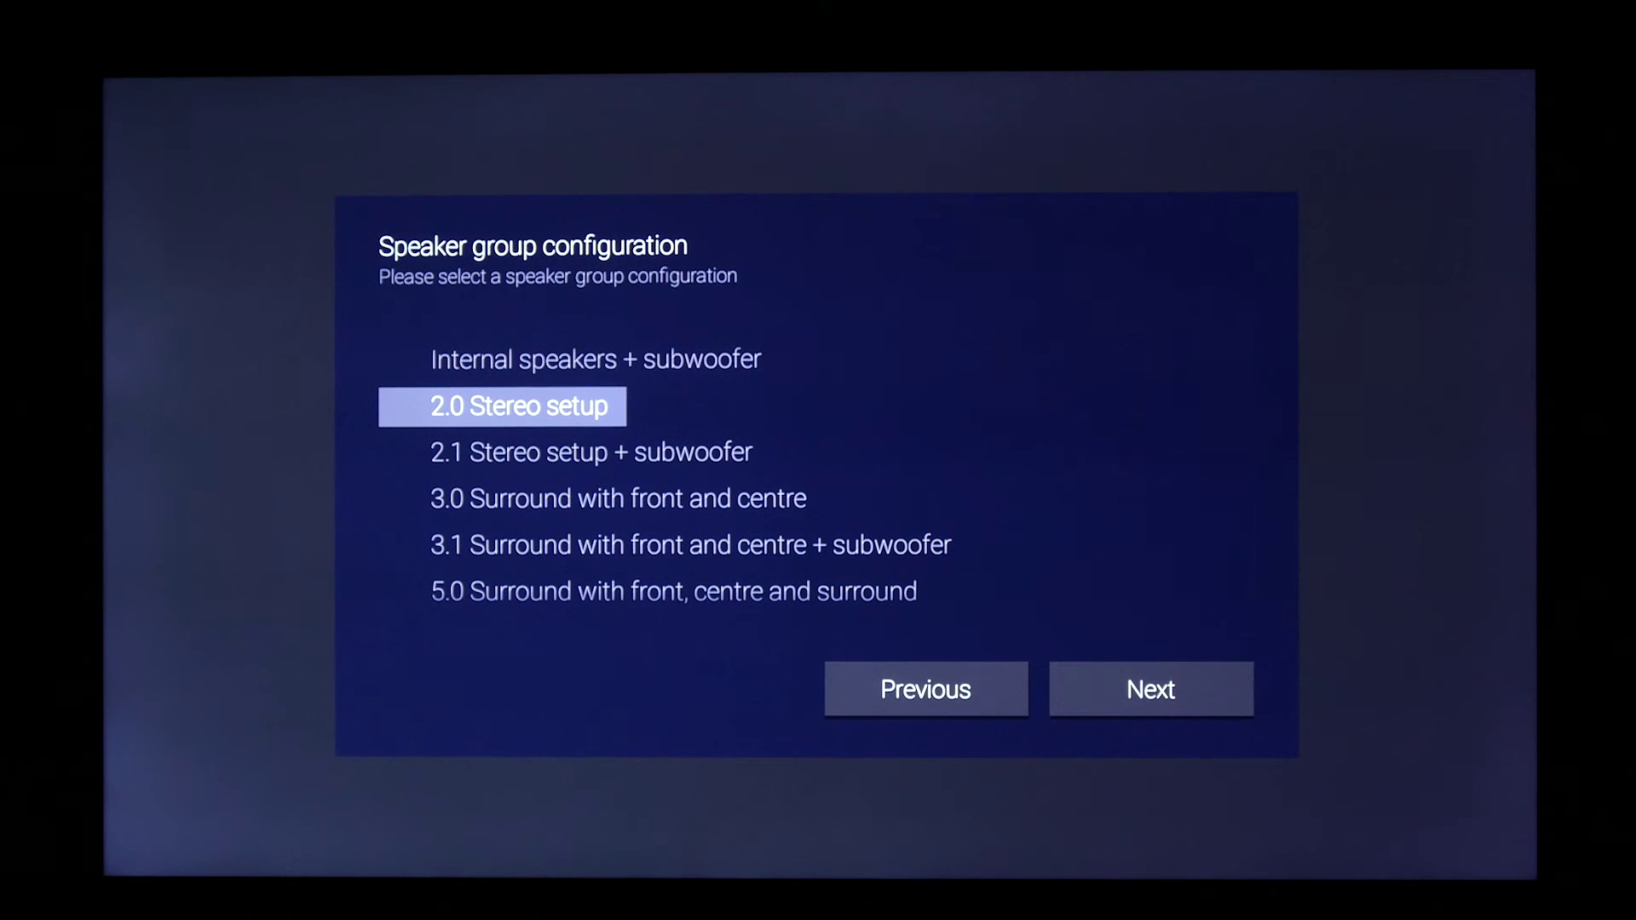
{"action": "key", "text": "Return"}
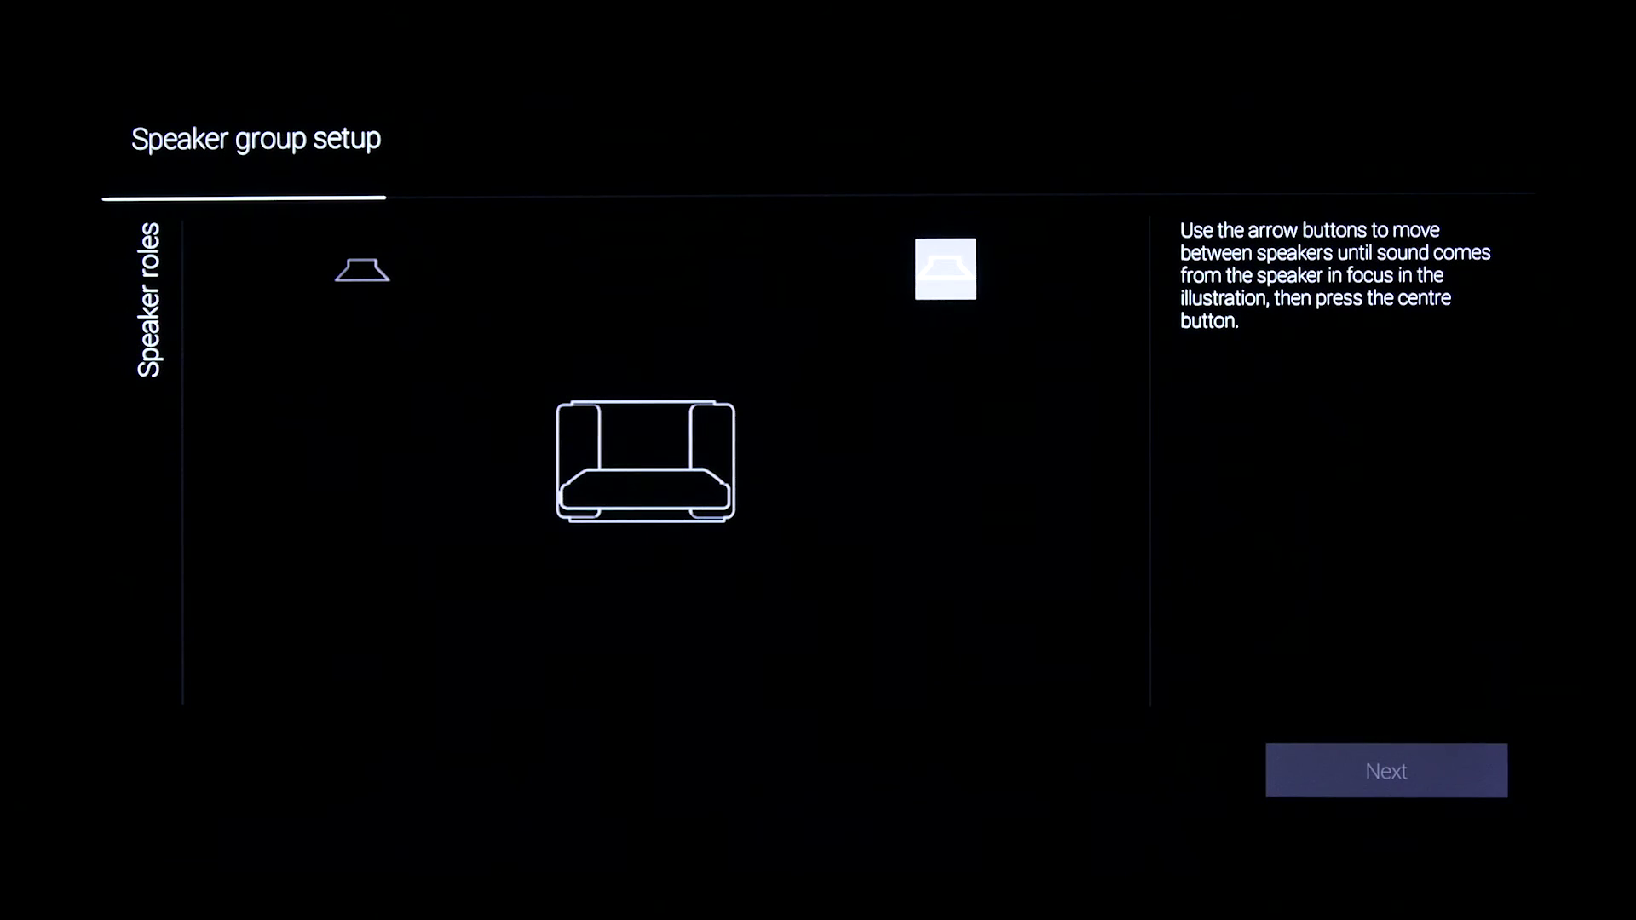
Assign the role of the stereo speaker currently playing sound.
{"action": "key", "text": "Down"}
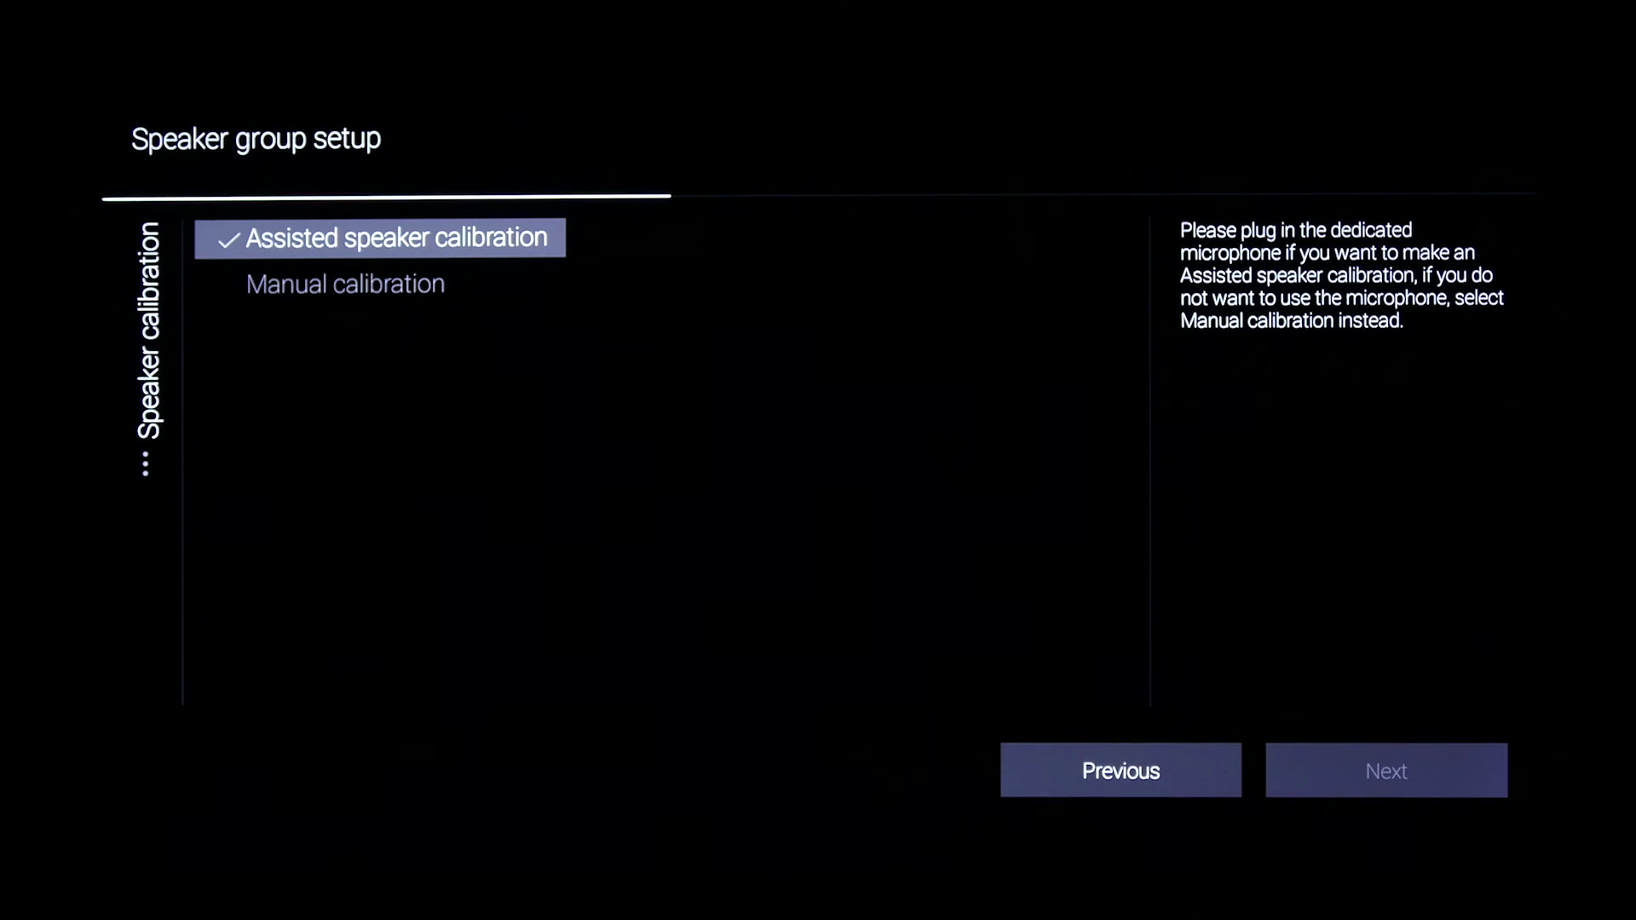
Choose Assisted speaker calibration and start measuring the two Dining table speakers.
{"action": "key", "text": "Return"}
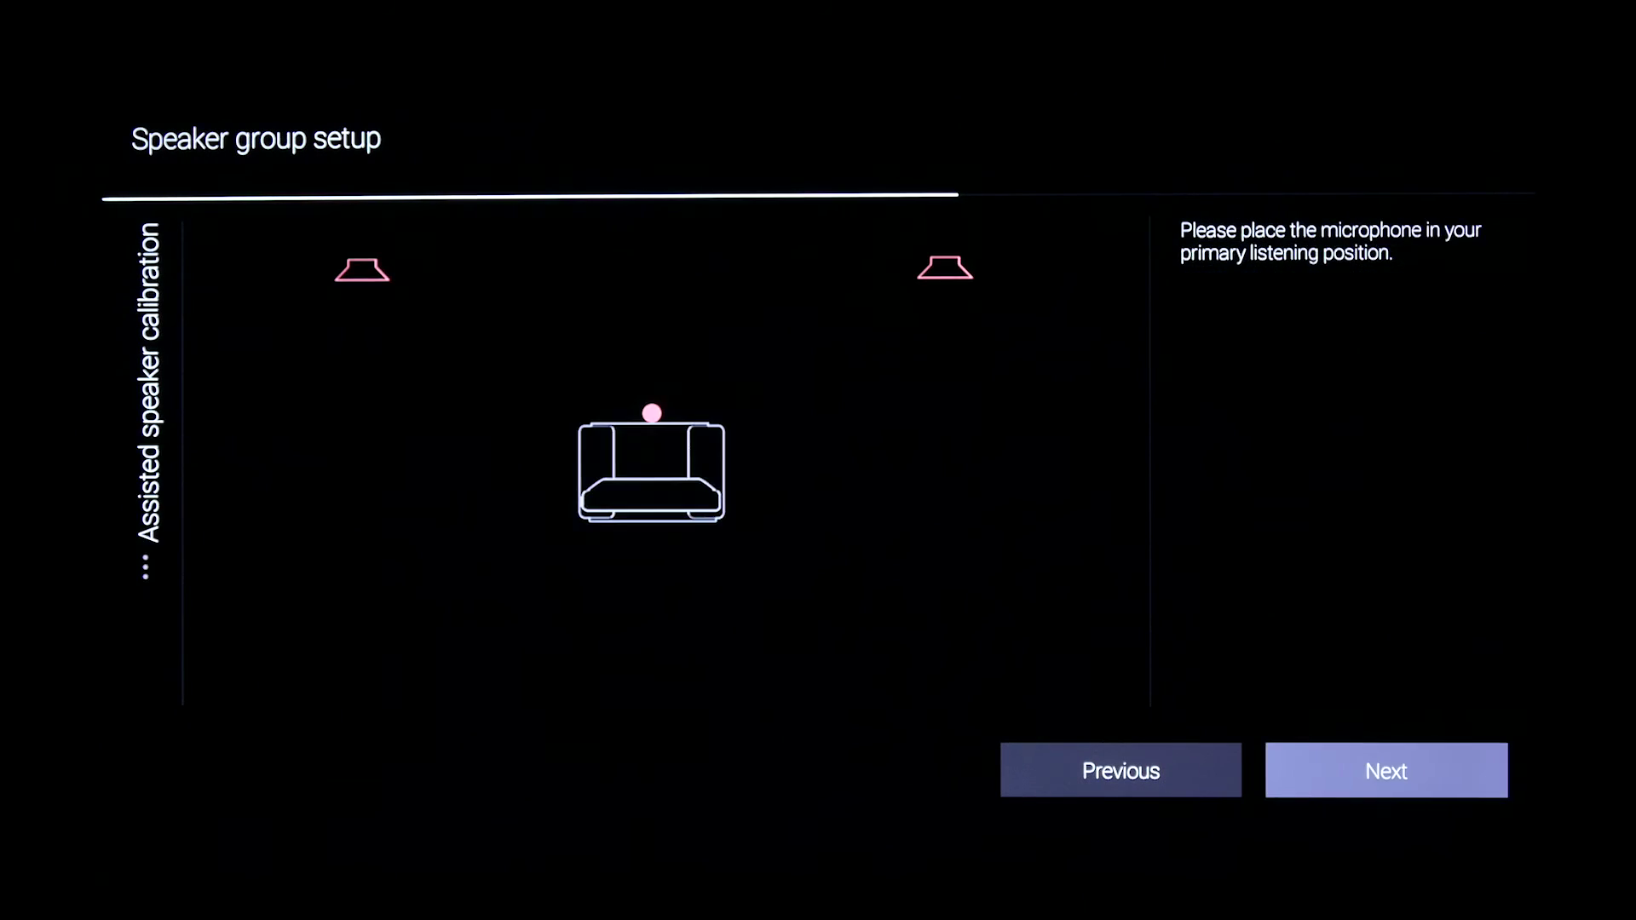
{"action": "key", "text": "Return"}
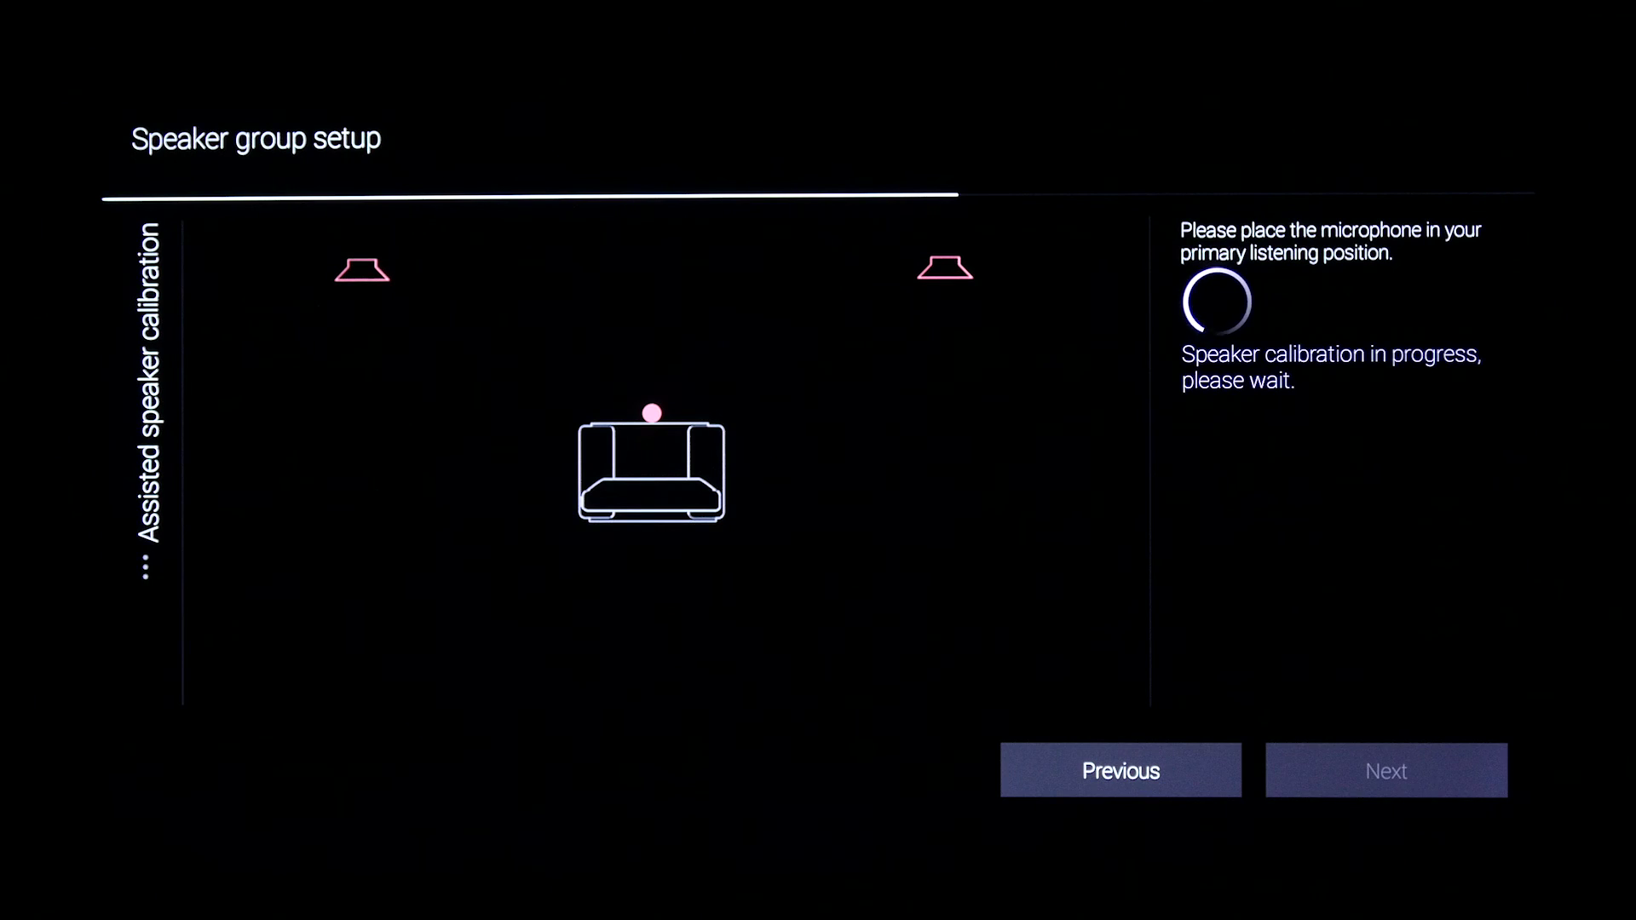